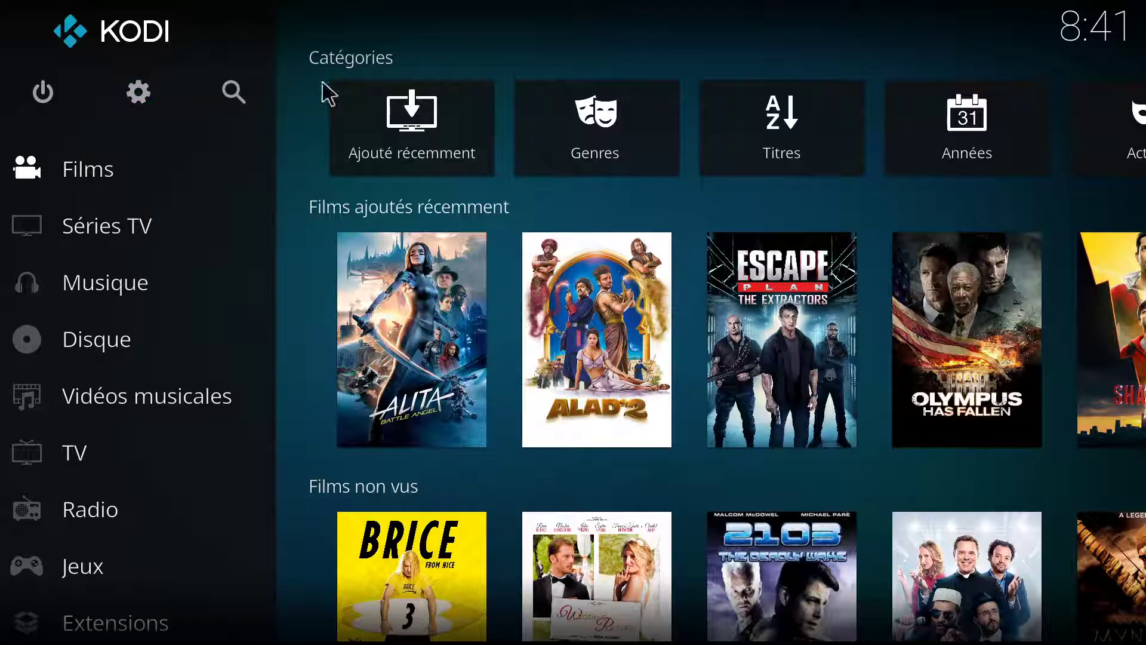
pyautogui.scroll(-3, 606, 358)
pyautogui.scroll(-3, 606, 358)
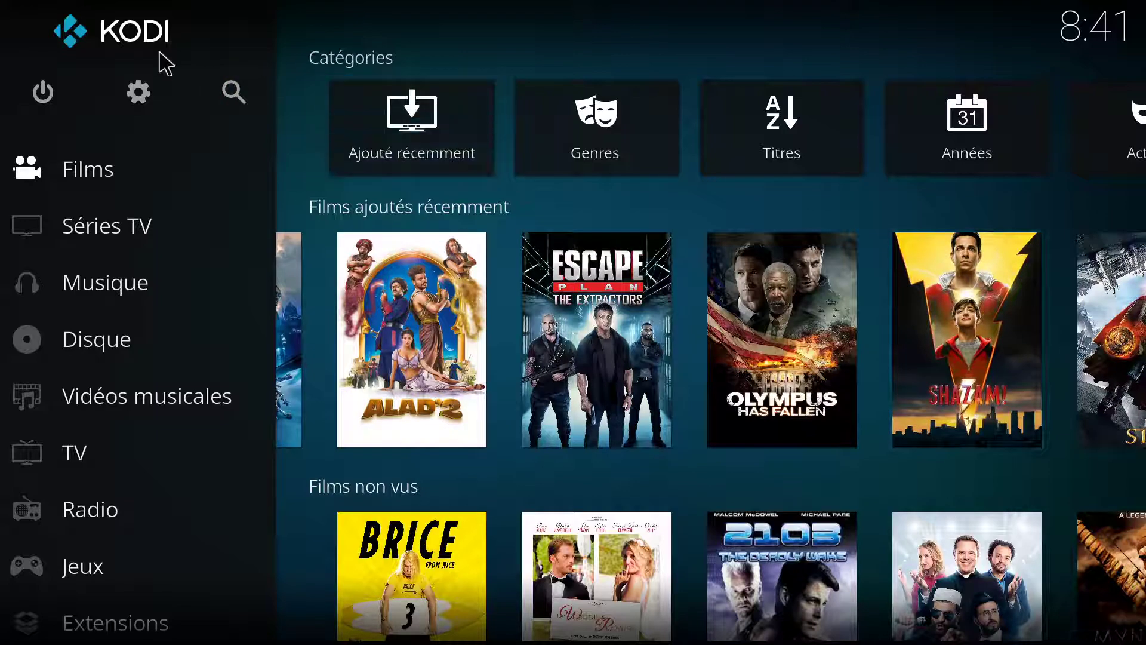
# Open the music source management in the media settings and start adding a new music source
pyautogui.click(142, 91)
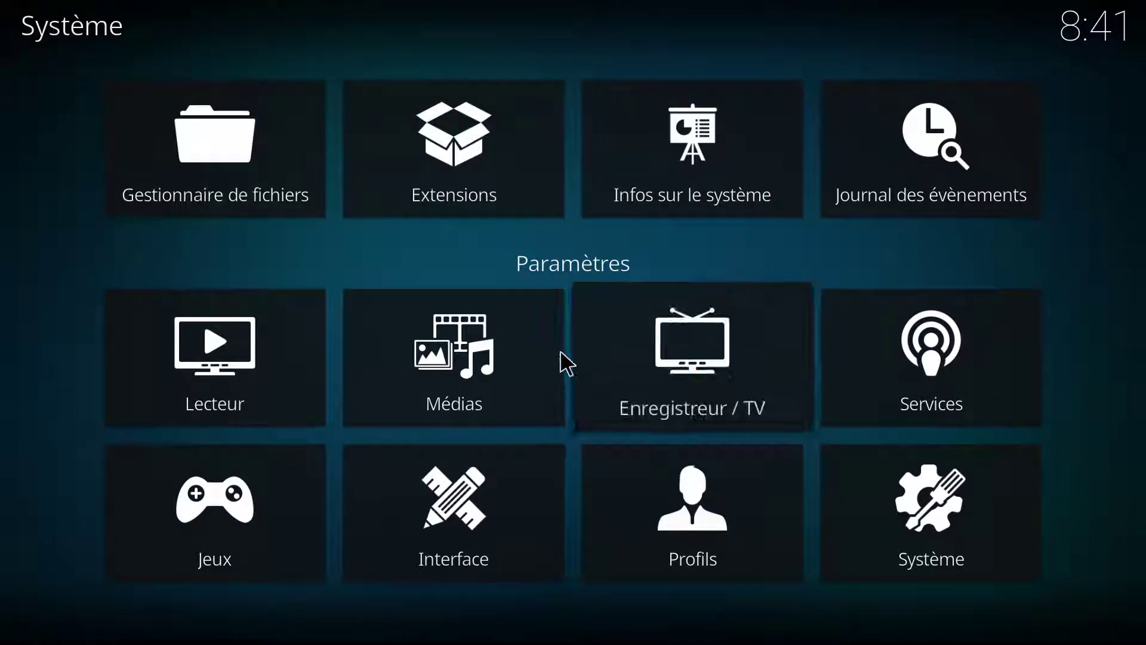
pyautogui.click(541, 370)
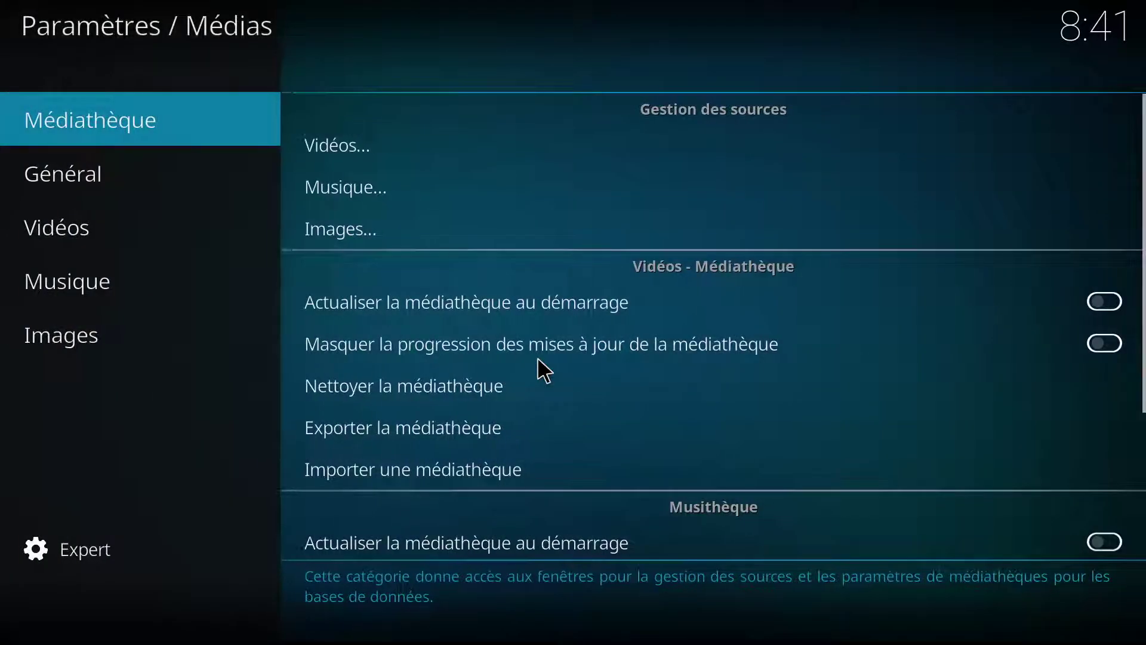
pyautogui.click(444, 191)
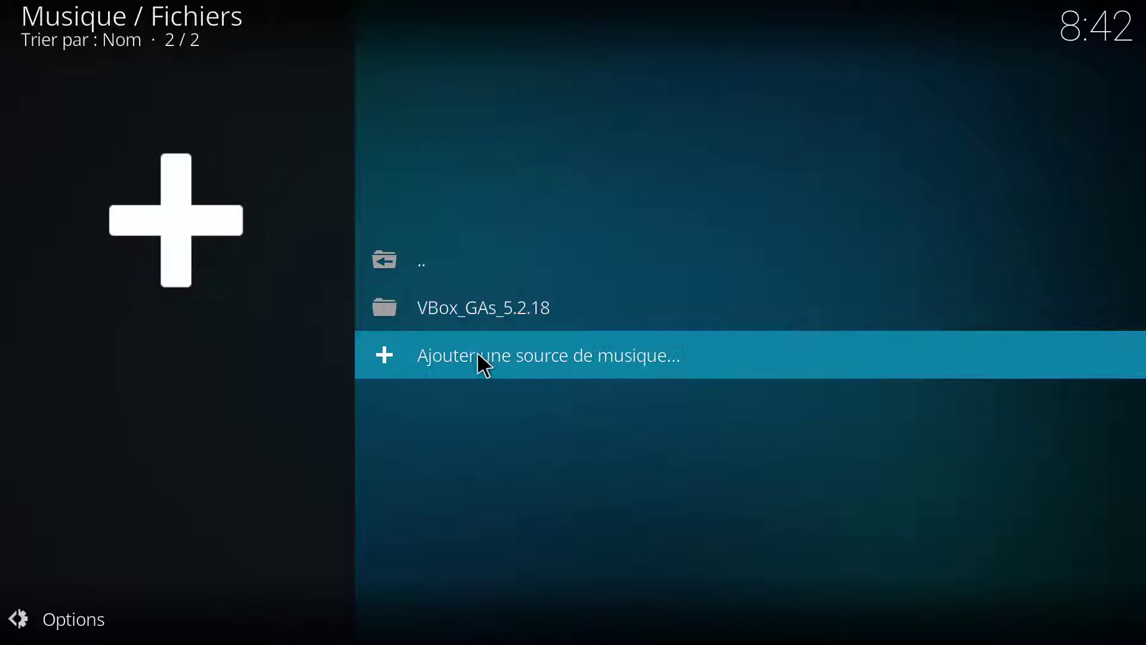
pyautogui.click(479, 357)
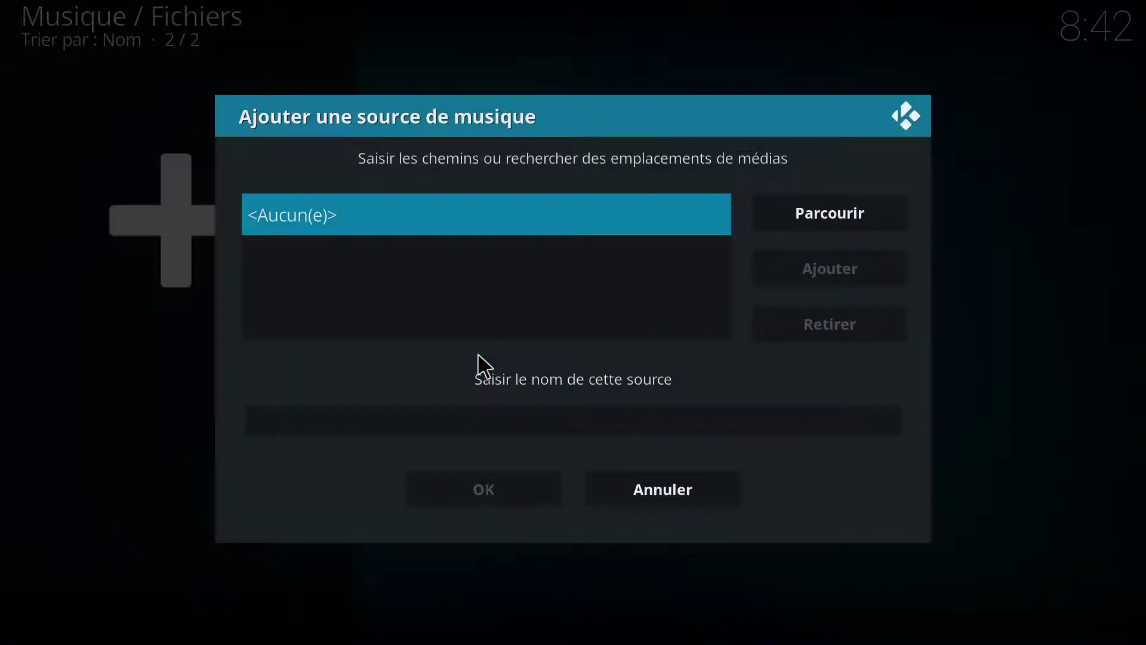
# Set the new music source's path to the Téléchargements/multimedia/Aud folder inside the personal folder
pyautogui.click(822, 206)
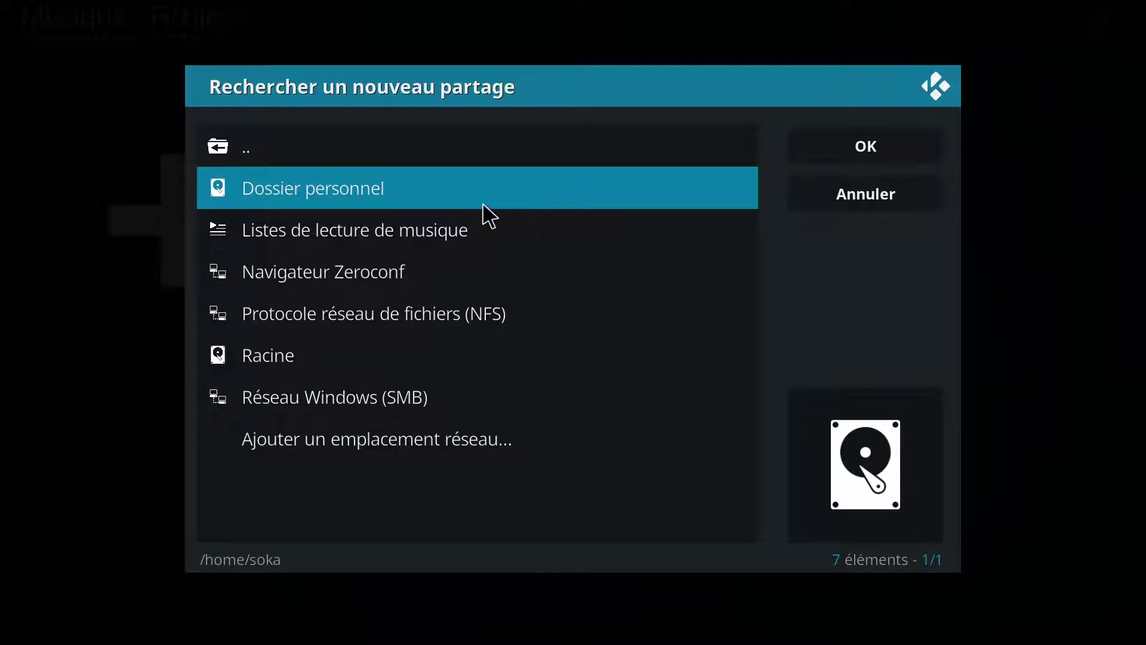
pyautogui.click(465, 195)
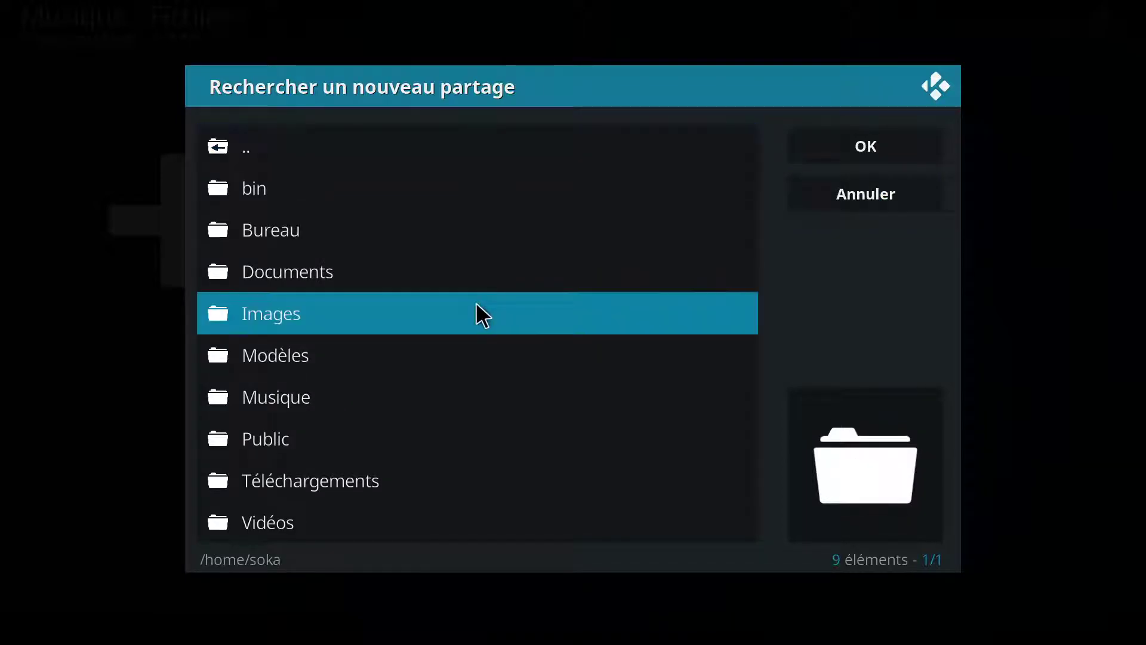
pyautogui.click(377, 487)
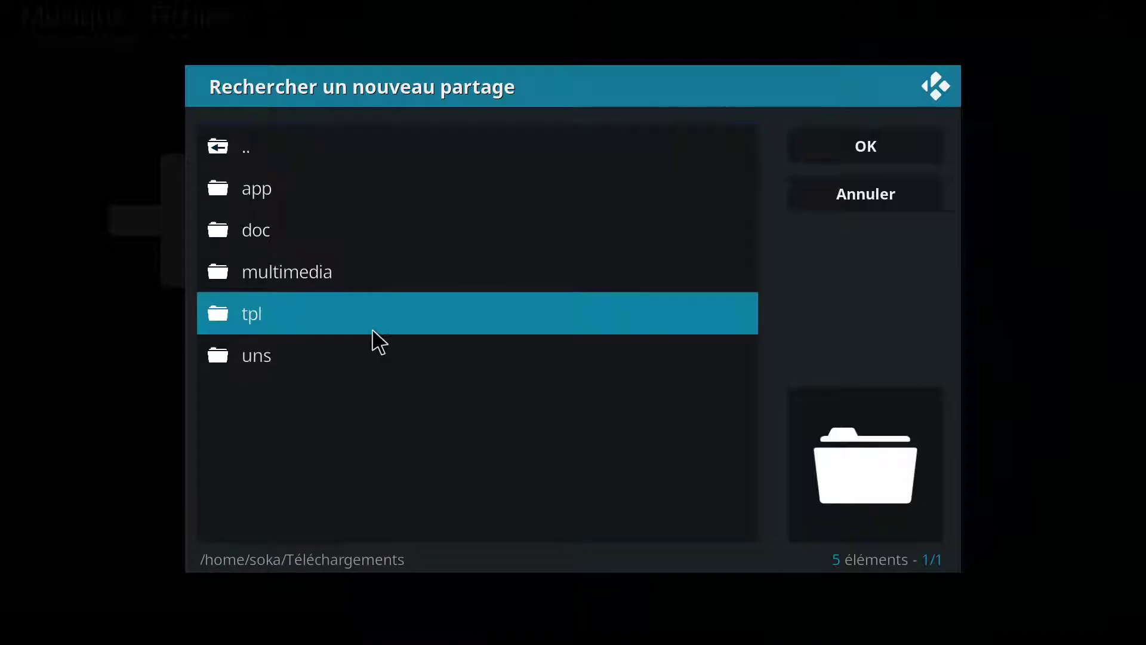
pyautogui.click(366, 287)
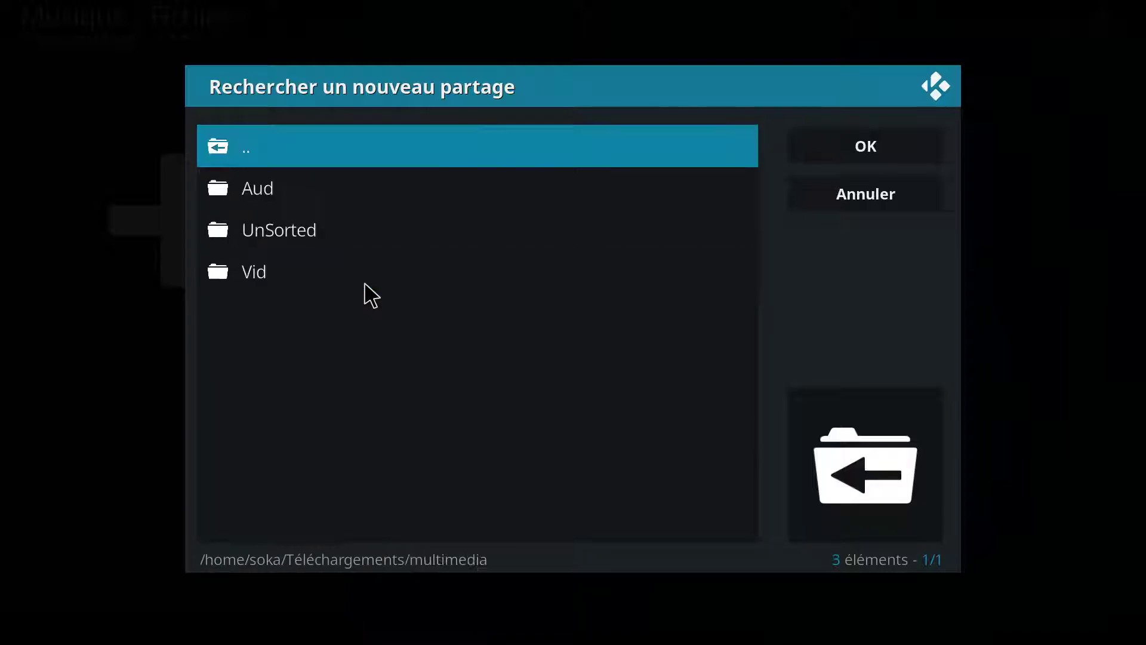
pyautogui.click(358, 200)
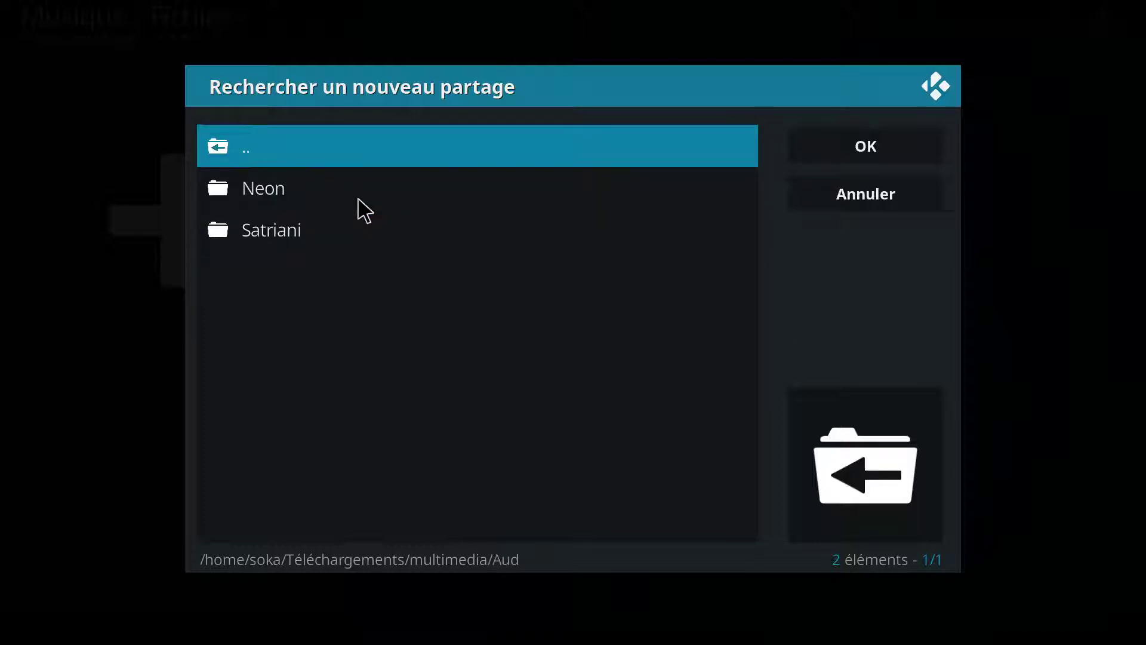
pyautogui.click(889, 148)
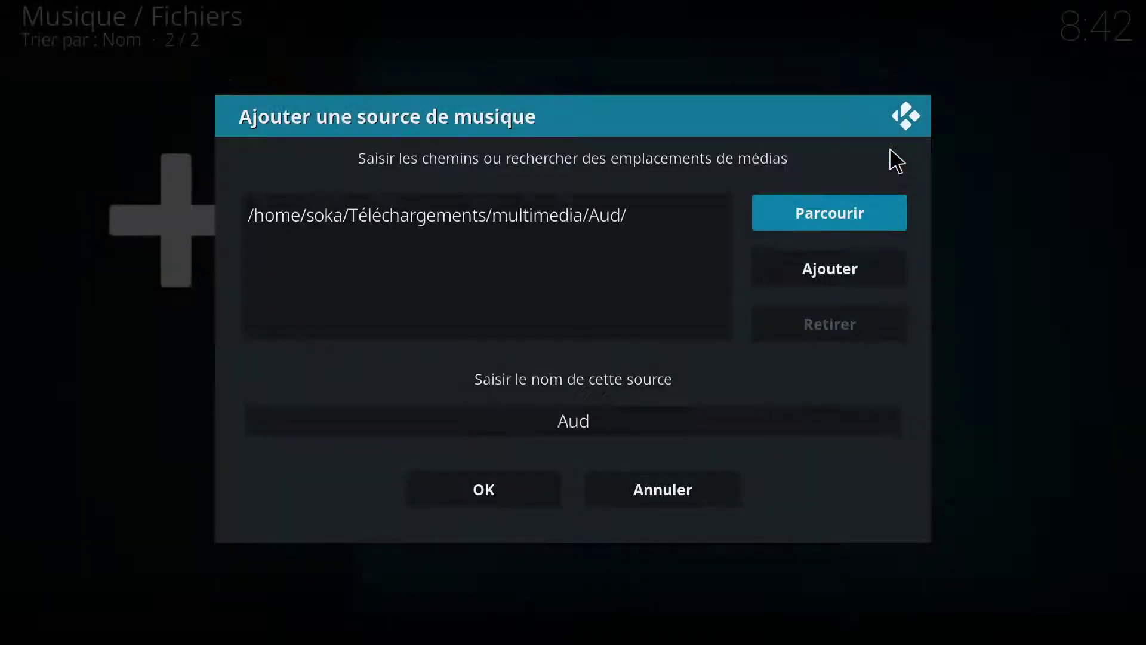
# Save the music source under the name src.loc.aud and add its media to the library
pyautogui.click(607, 418)
pyautogui.press('Right')
pyautogui.press('Left')
pyautogui.press('Left')
pyautogui.press('Left')
pyautogui.press('Left')
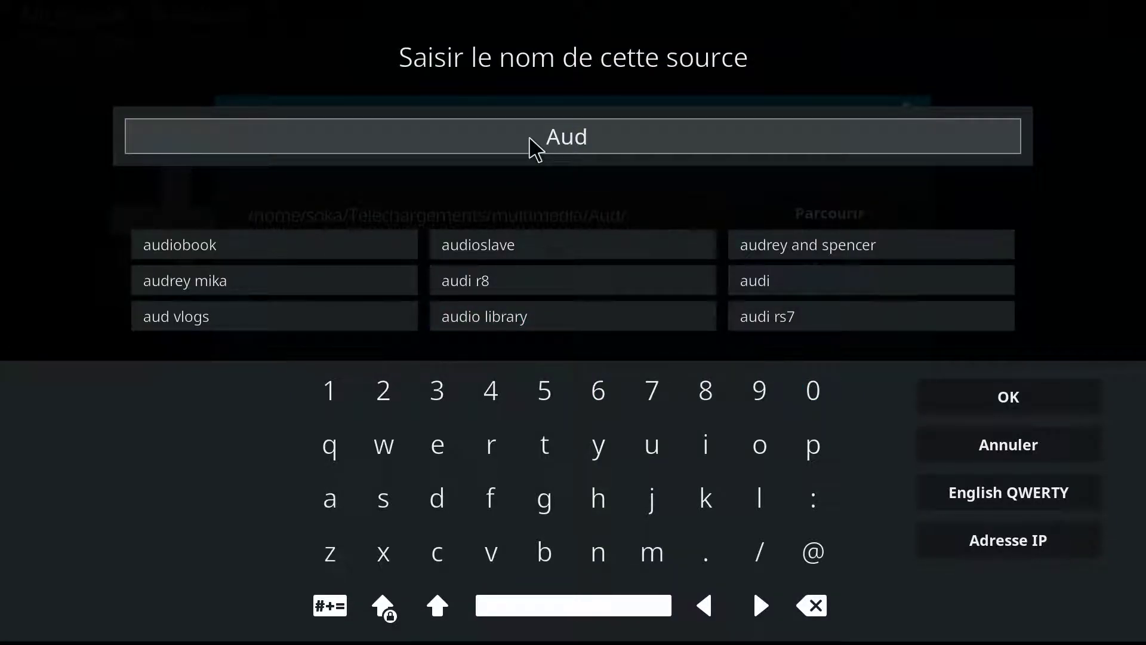
pyautogui.press('Left')
pyautogui.press('Left')
pyautogui.press('Left')
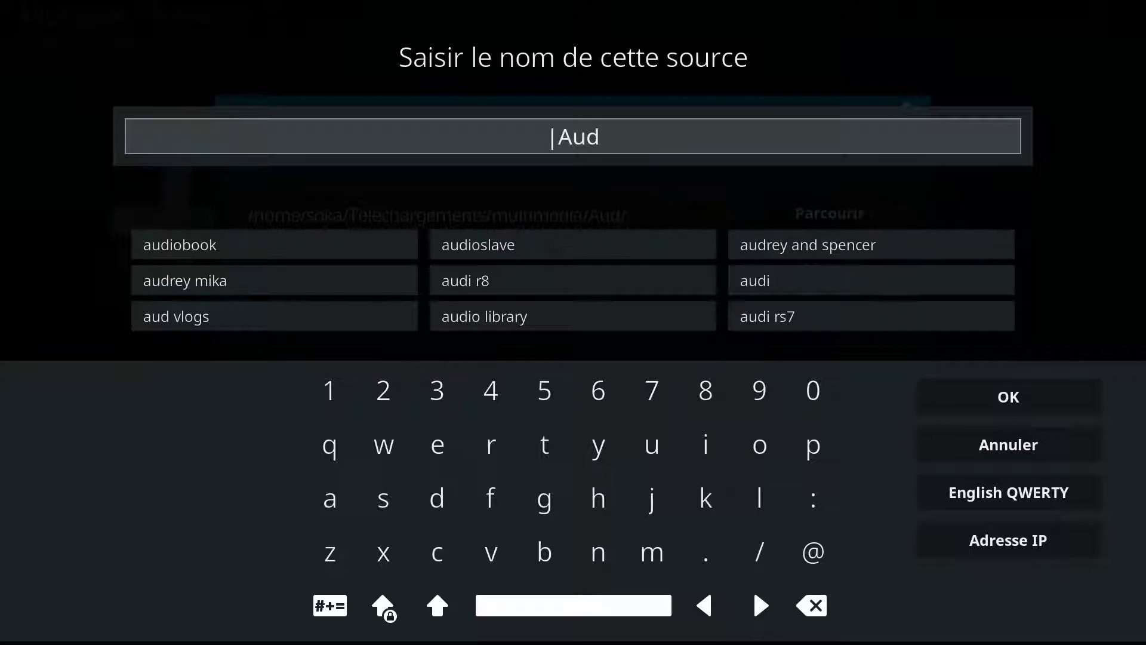
pyautogui.write('src.lo')
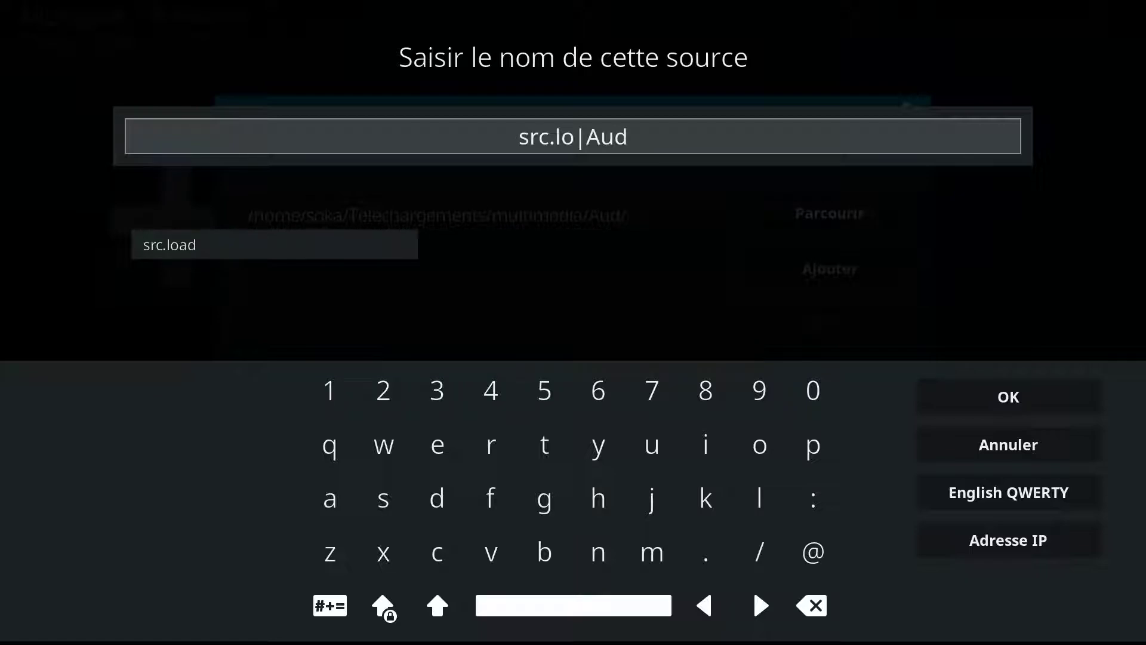
pyautogui.write('c.')
pyautogui.press('Right')
pyautogui.press('Right')
pyautogui.press('Left')
pyautogui.press('Left')
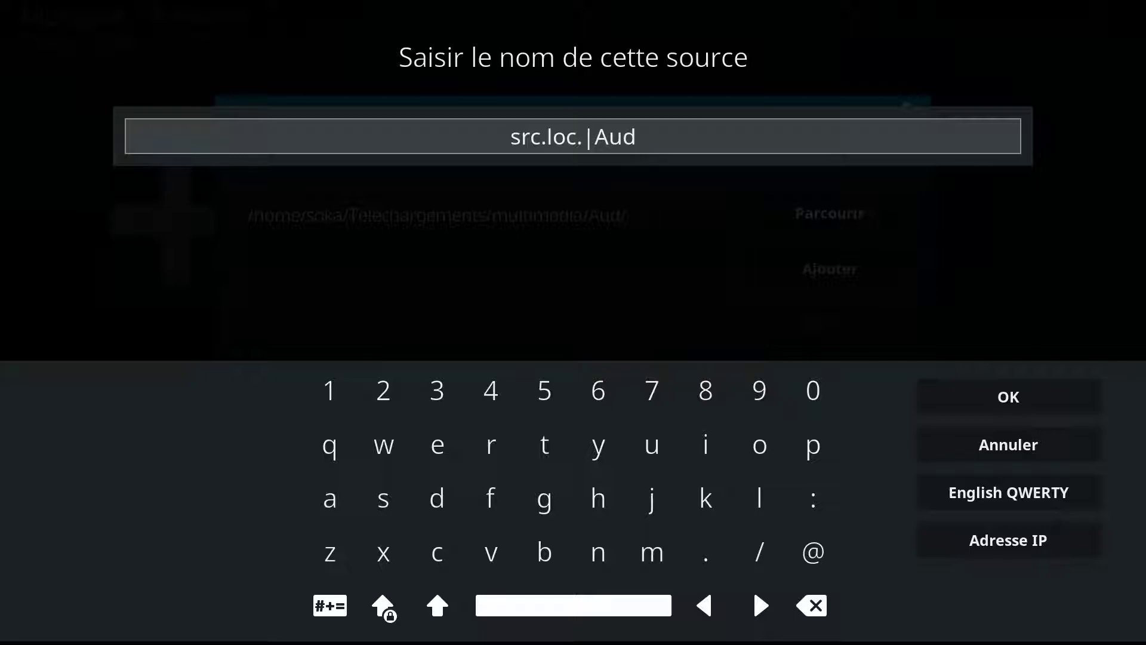
pyautogui.press('BackSpace')
pyautogui.write('a')
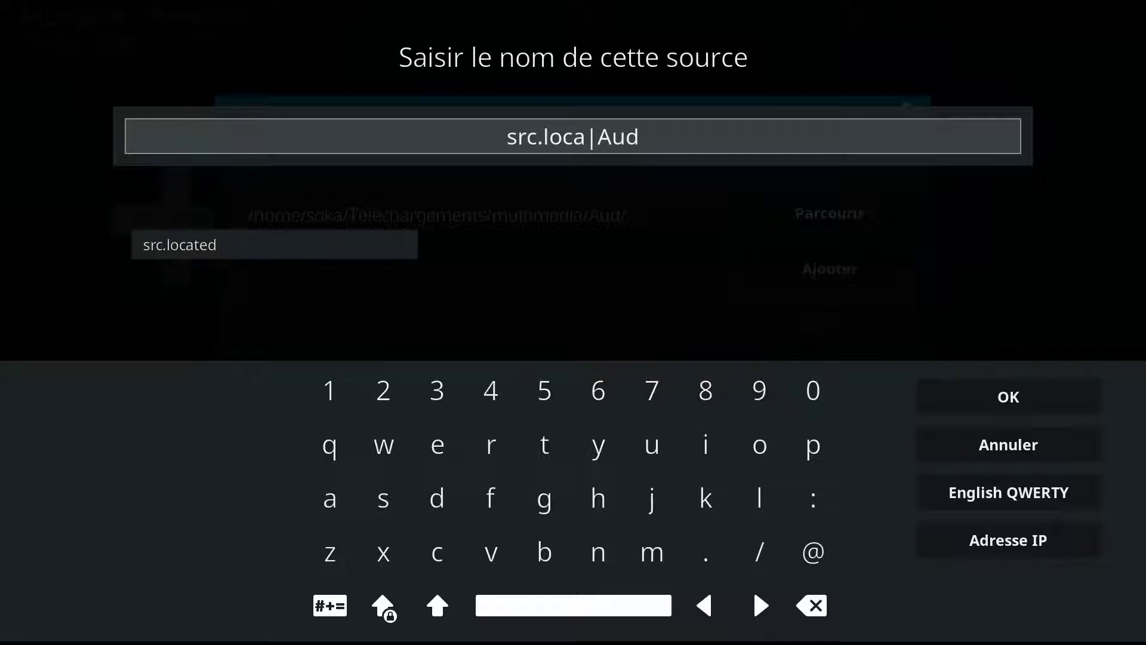
pyautogui.press('BackSpace')
pyautogui.write('.')
pyautogui.press('Right')
pyautogui.press('BackSpace')
pyautogui.write('a')
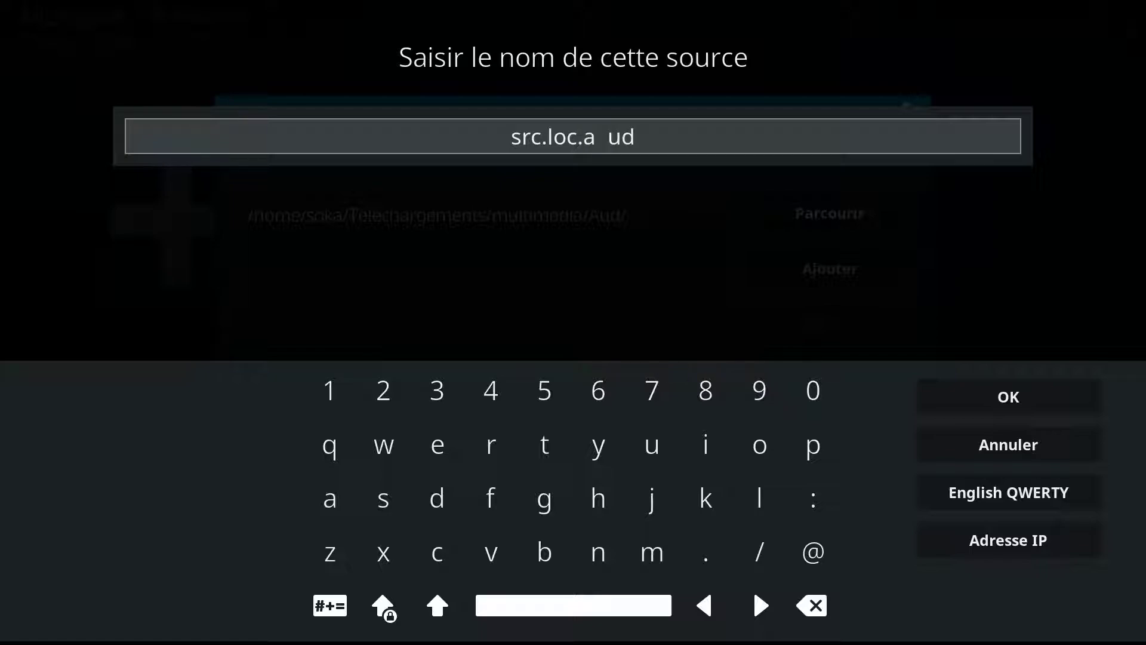
pyautogui.press('End')
pyautogui.click(1016, 404)
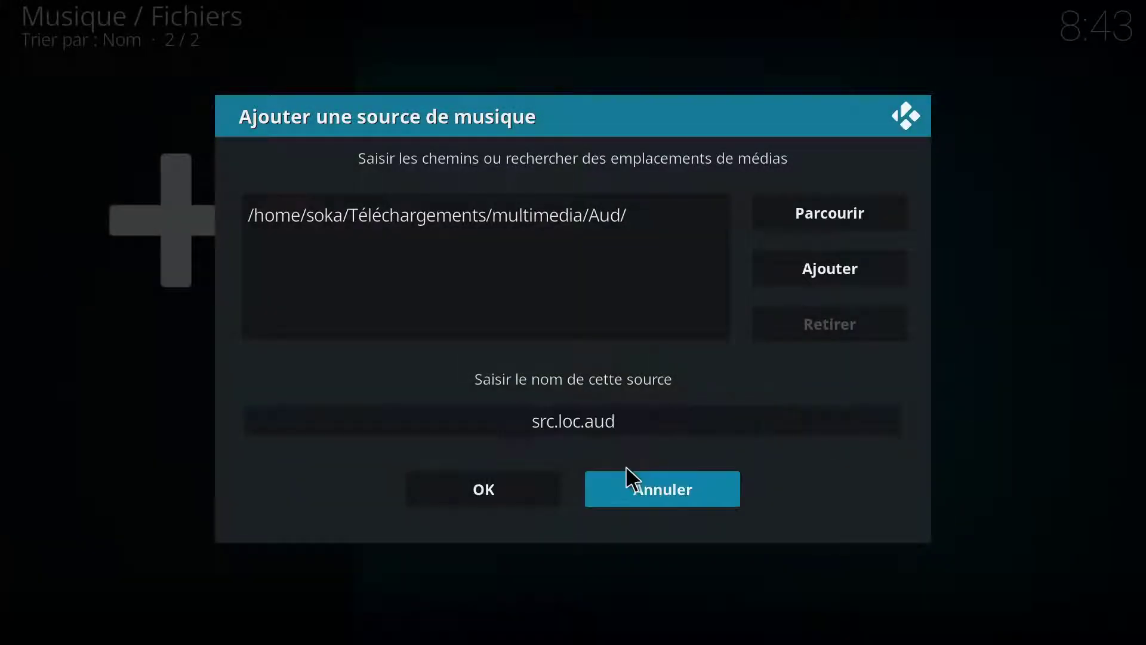
pyautogui.click(557, 479)
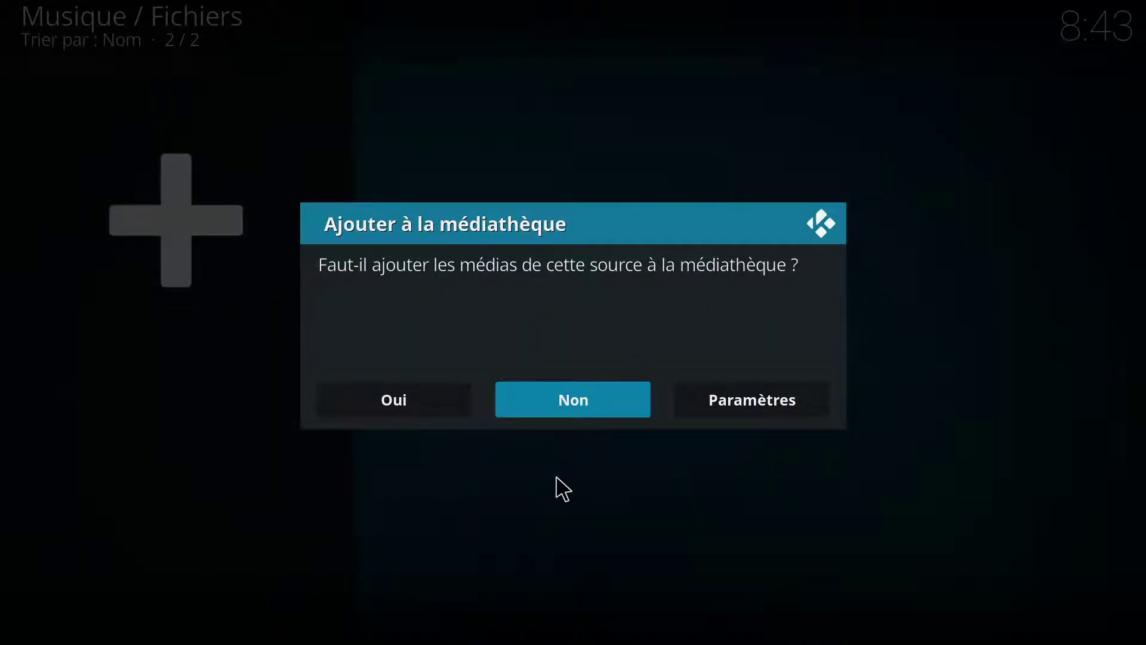
pyautogui.click(460, 415)
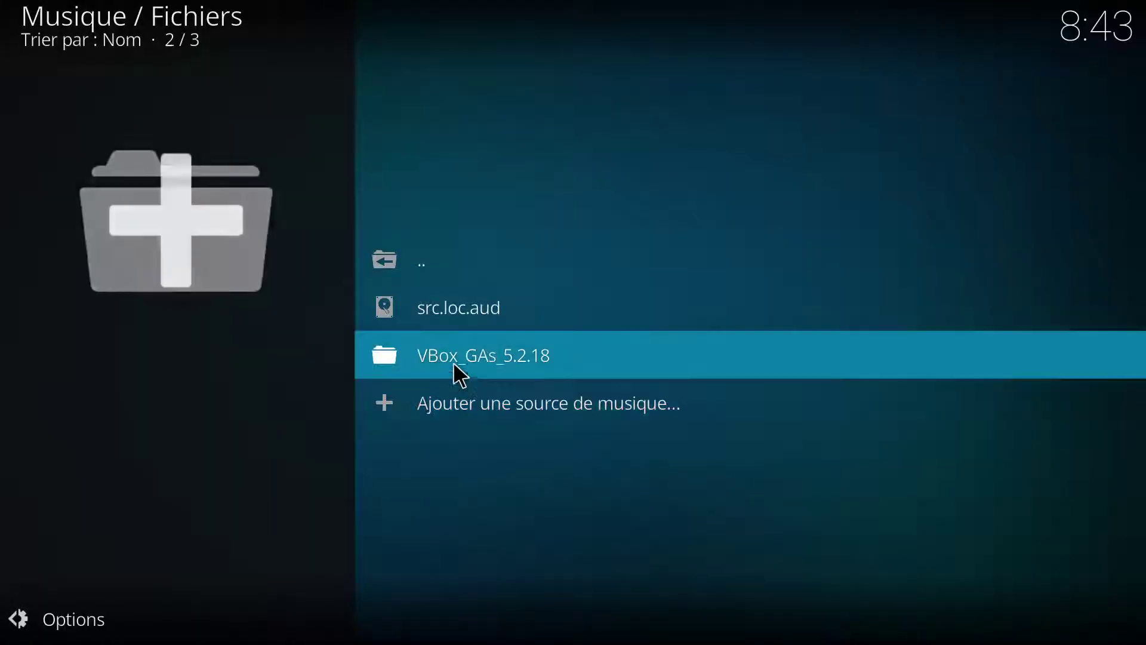
# Start another music source and set its path to /media/sf_usb2/The.Replicant/mus/aud
pyautogui.click(444, 406)
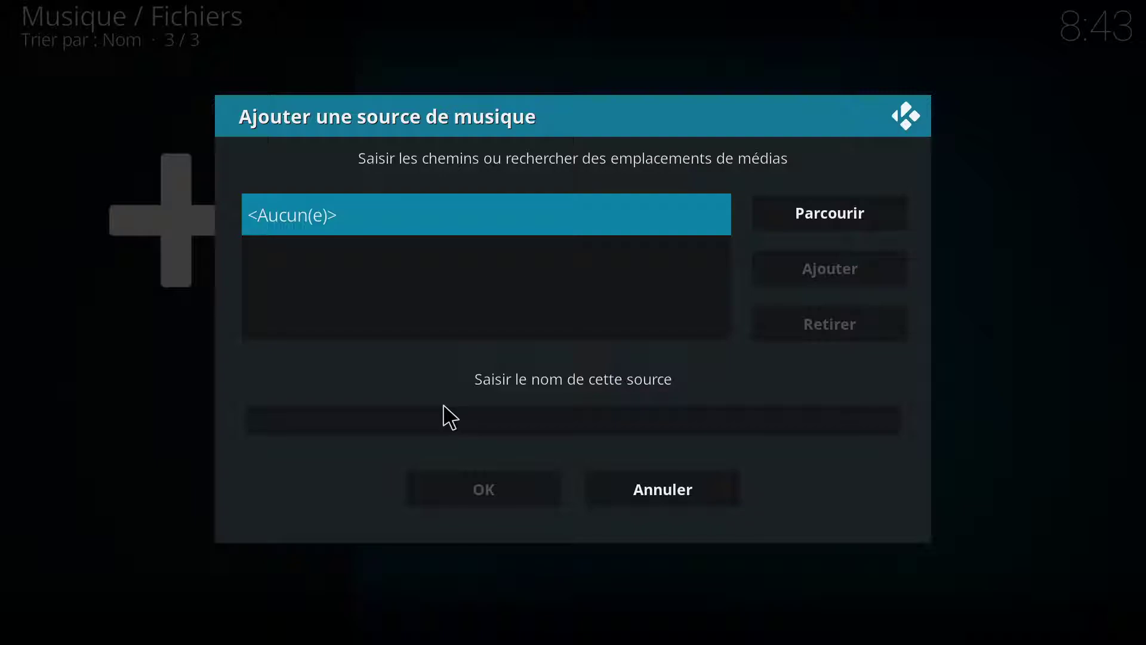
pyautogui.click(833, 209)
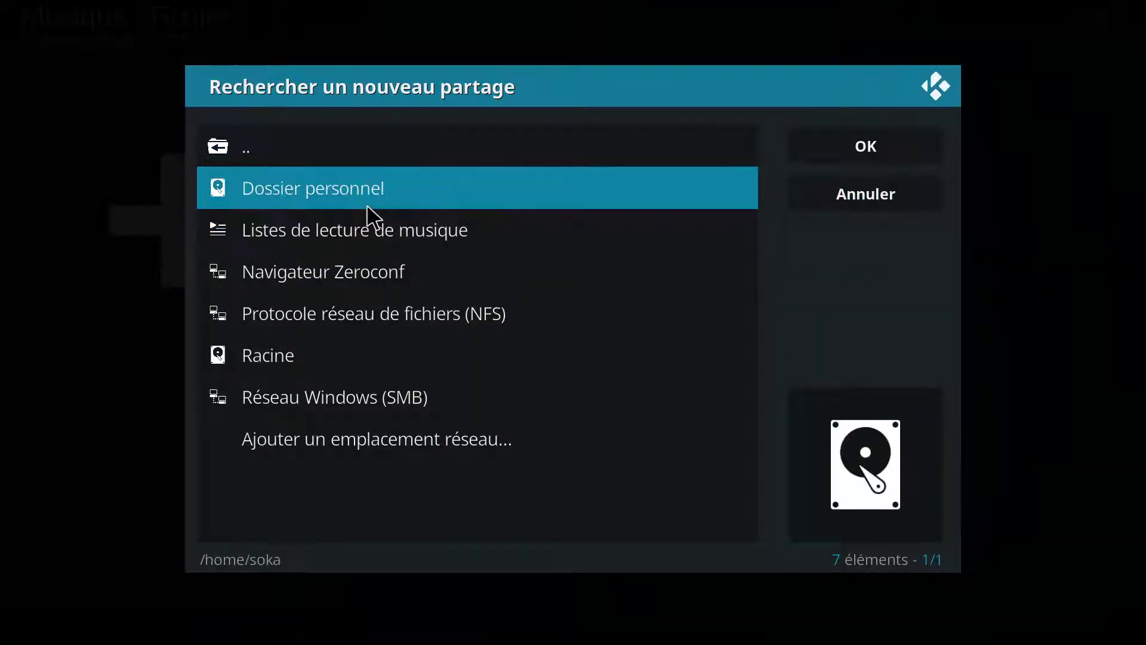
pyautogui.click(305, 358)
pyautogui.scroll(-3, 302, 364)
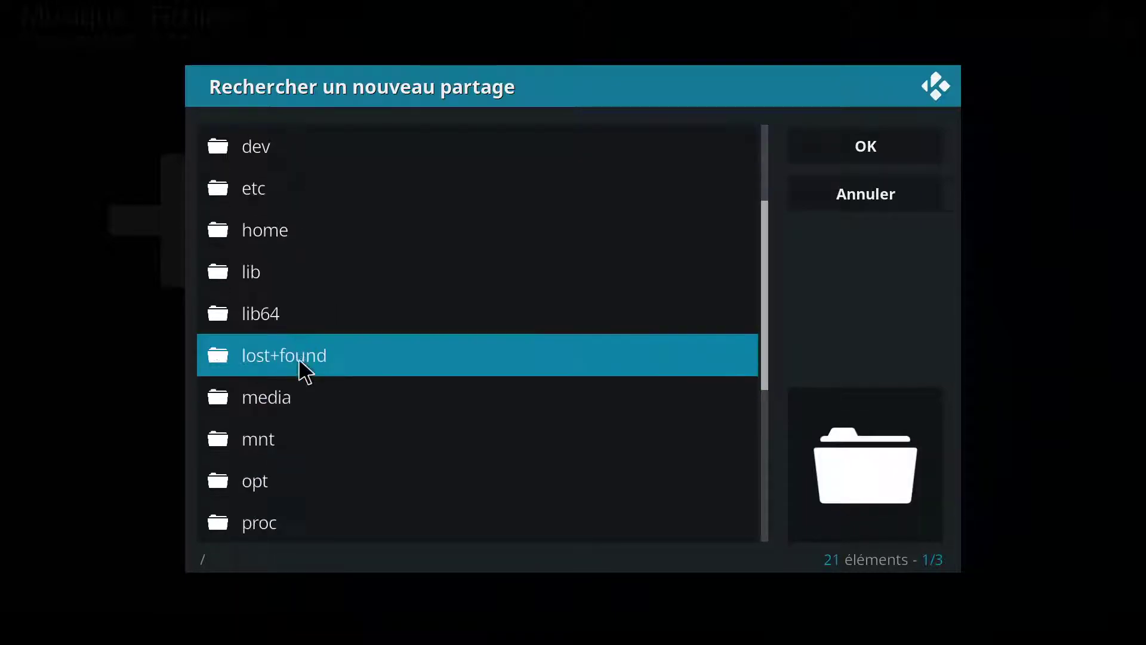
pyautogui.scroll(-4, 300, 362)
pyautogui.click(305, 232)
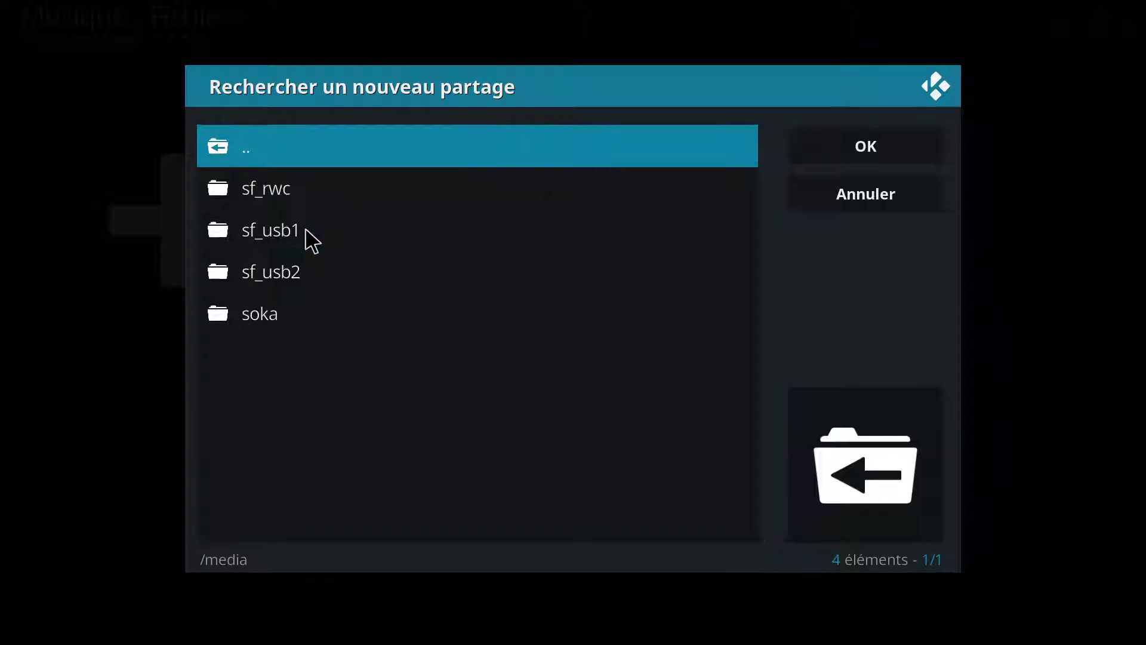
pyautogui.click(297, 291)
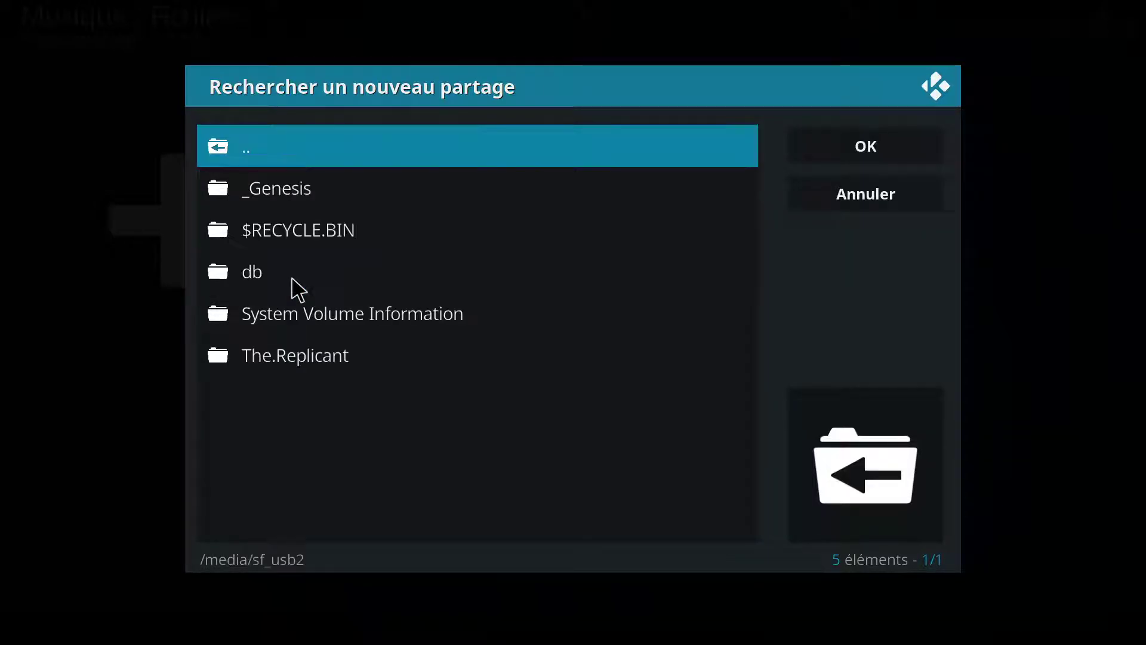
pyautogui.click(292, 372)
pyautogui.scroll(-6, 291, 374)
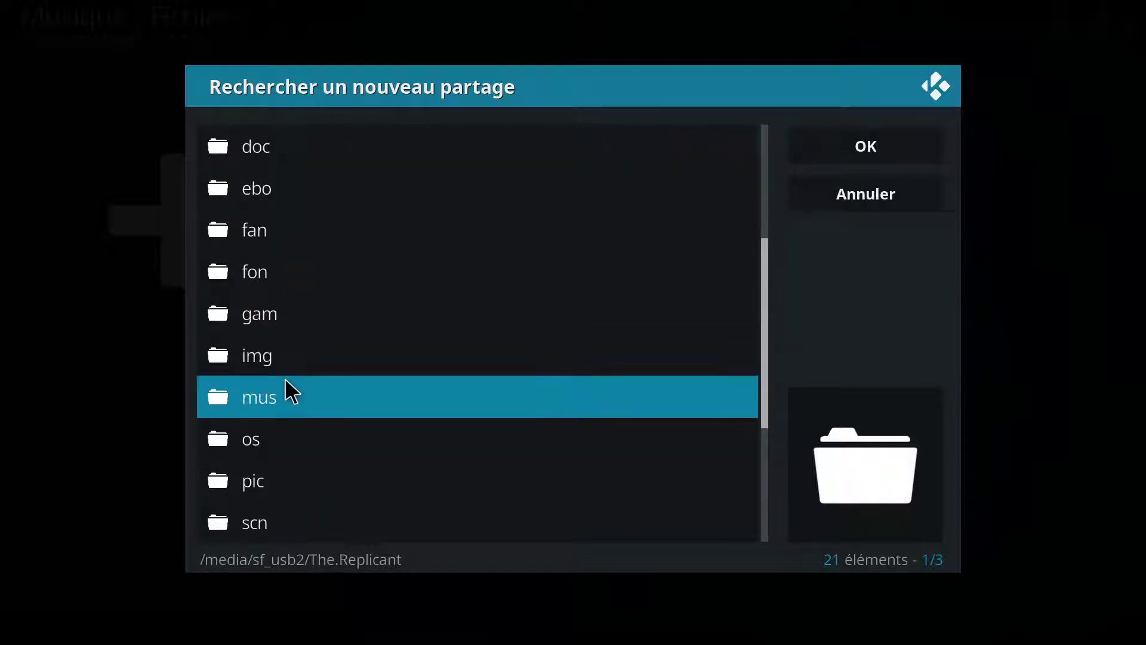
pyautogui.click(290, 399)
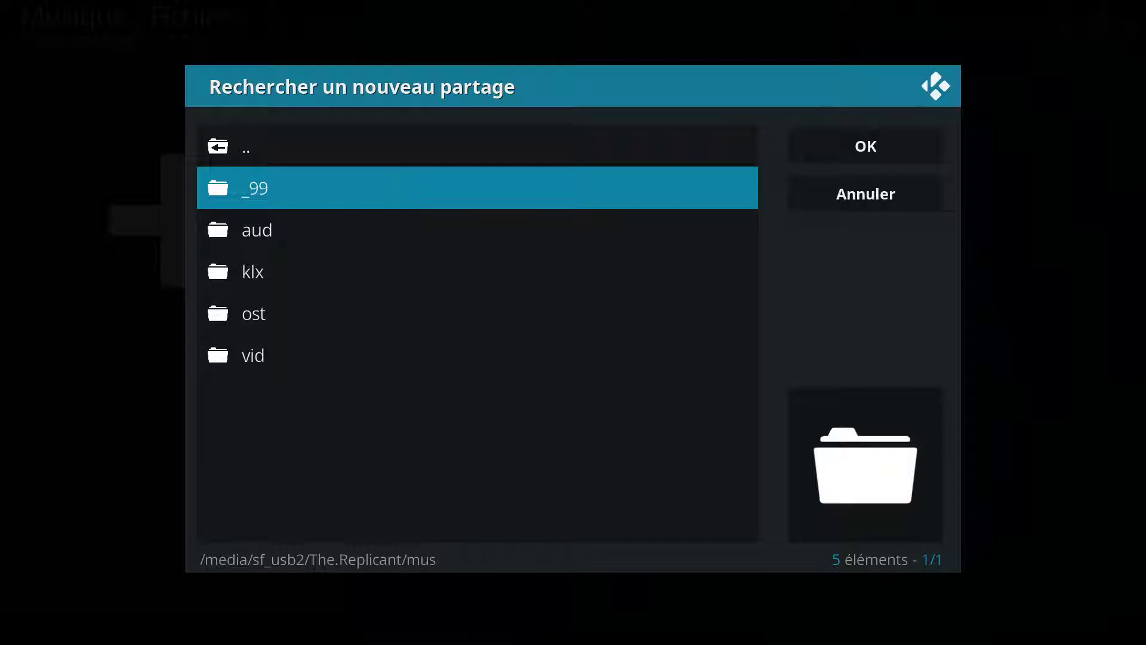
pyautogui.click(380, 230)
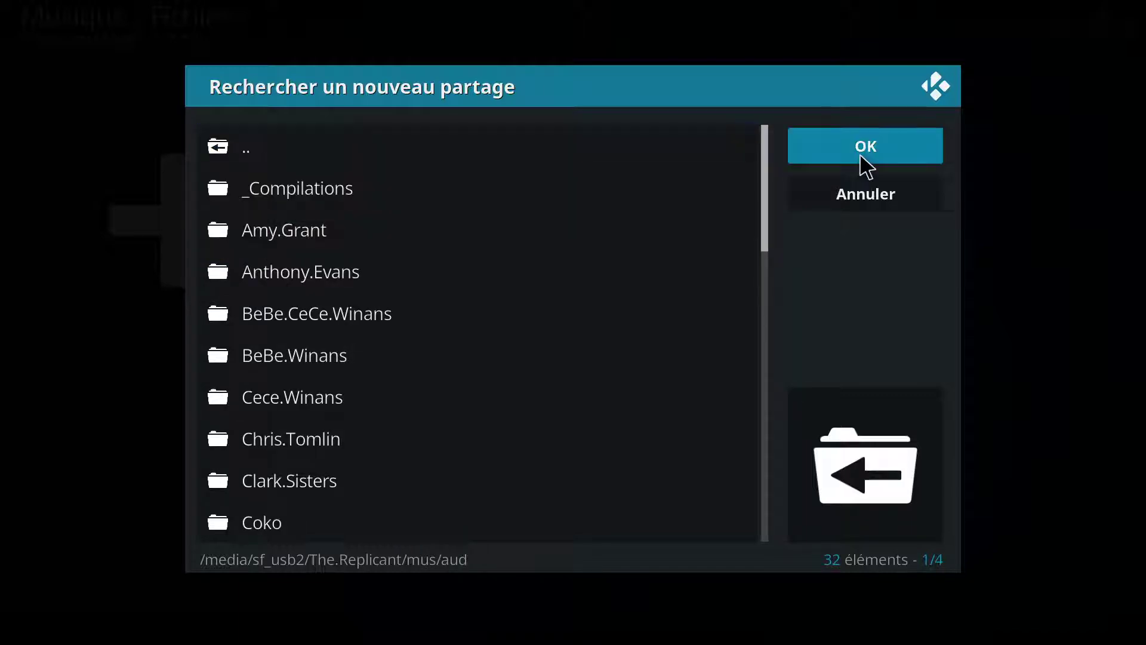
pyautogui.click(898, 142)
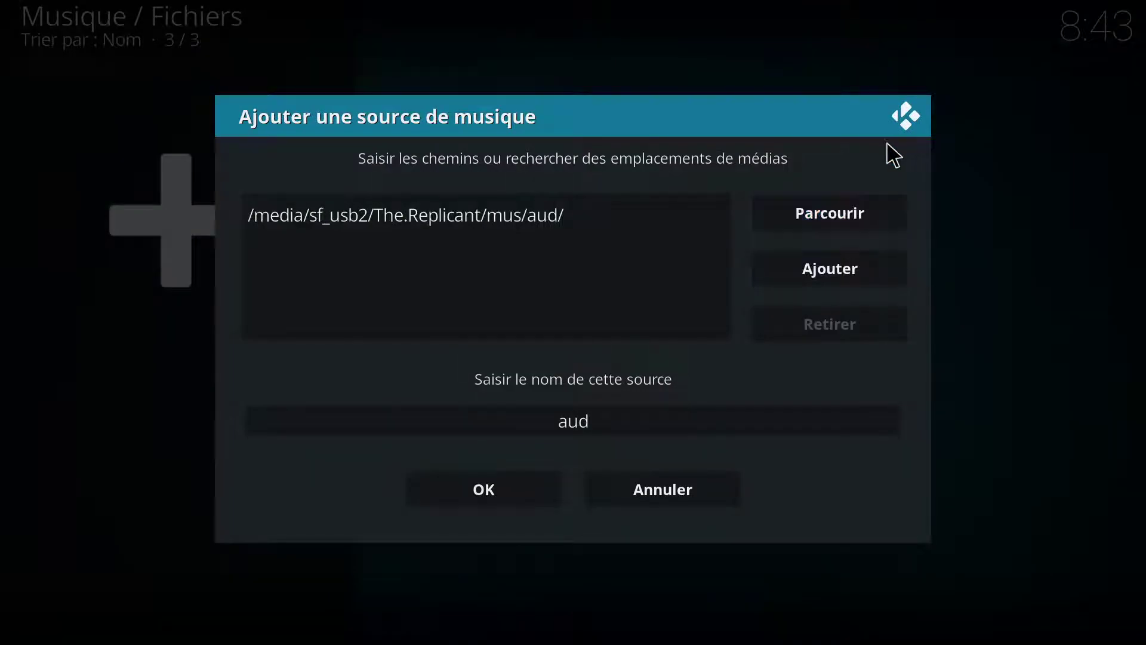
# Name this second music source src.res.aud and save it
pyautogui.click(613, 419)
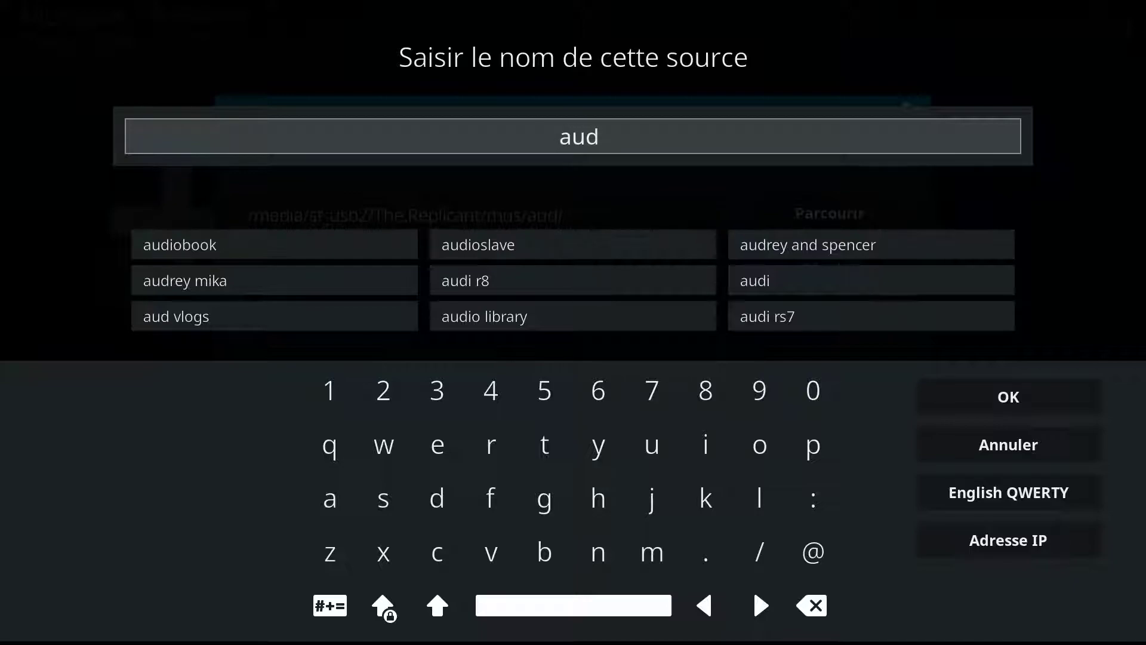
pyautogui.write('sr ')
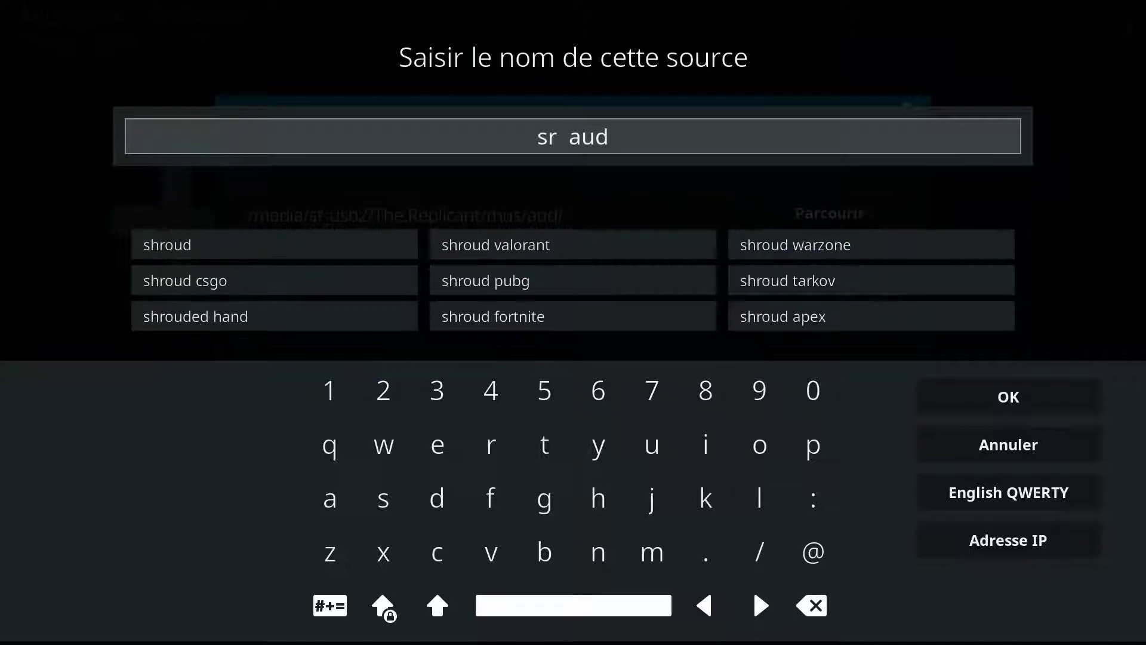
pyautogui.write('c.re')
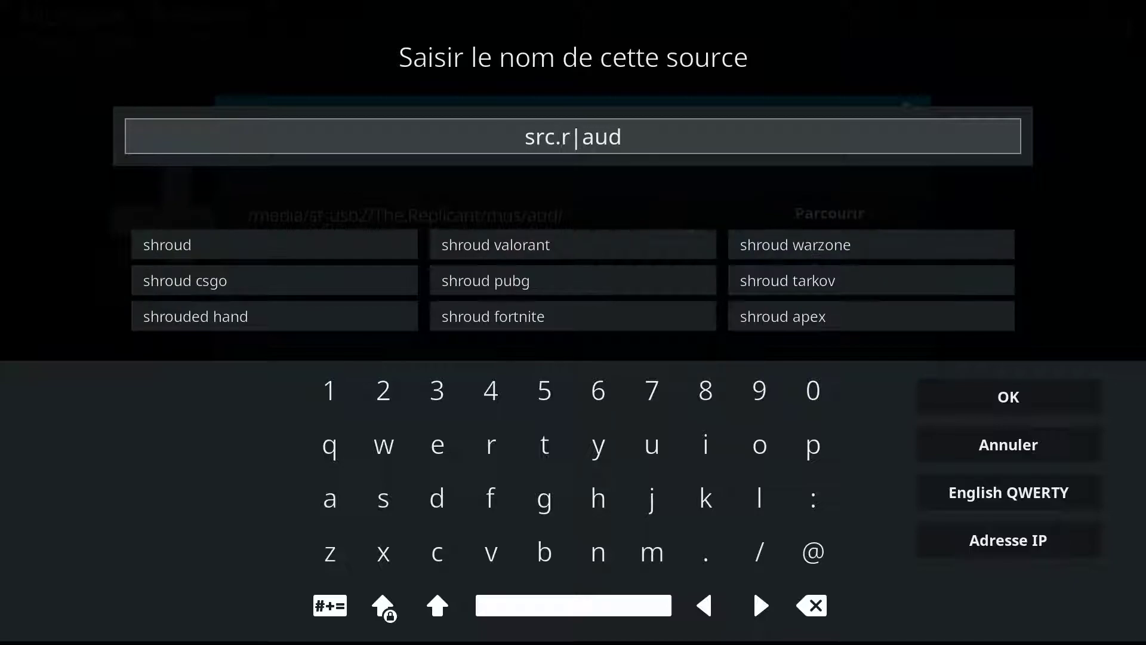
pyautogui.write('s.')
pyautogui.press('Right')
pyautogui.press('Right')
pyautogui.press('Right')
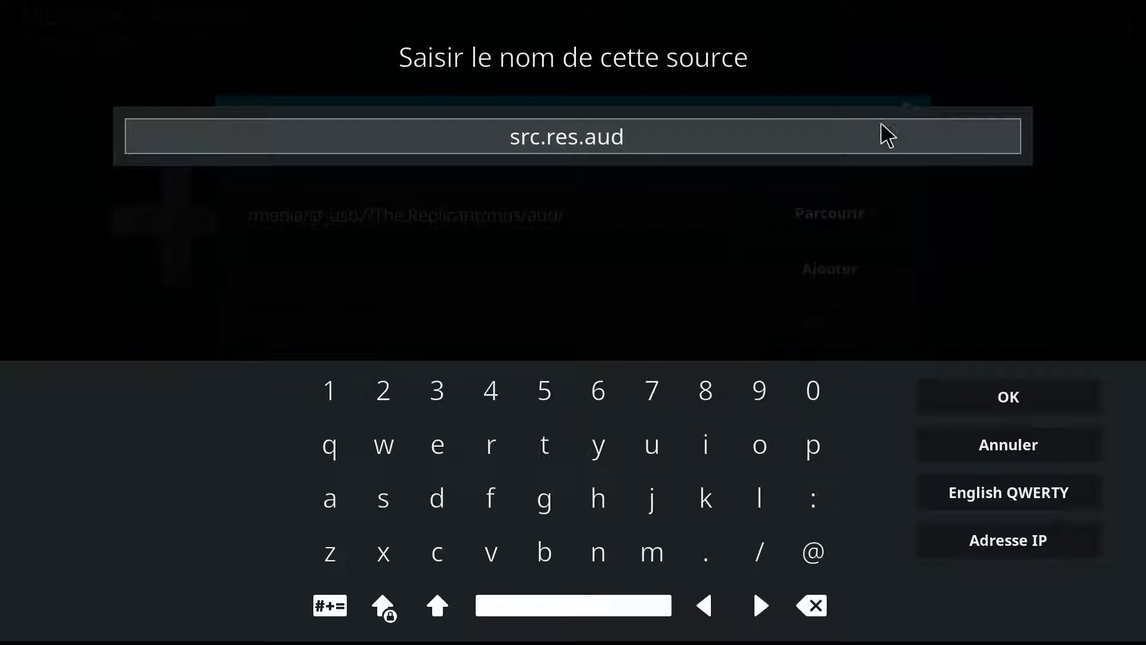
pyautogui.click(938, 395)
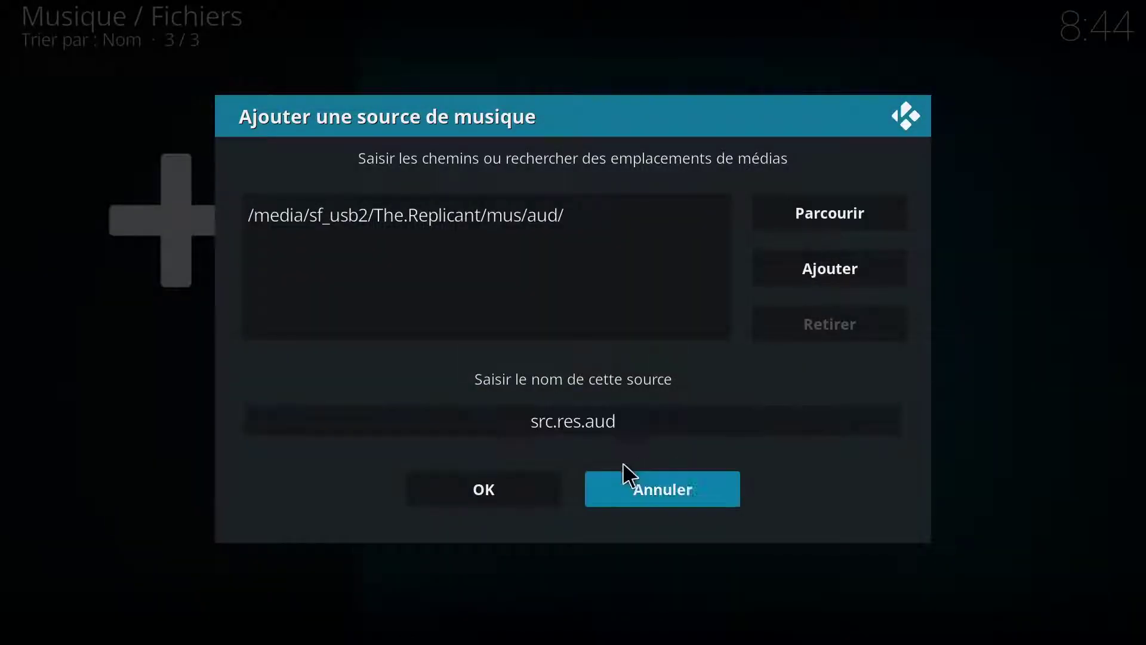
pyautogui.click(530, 478)
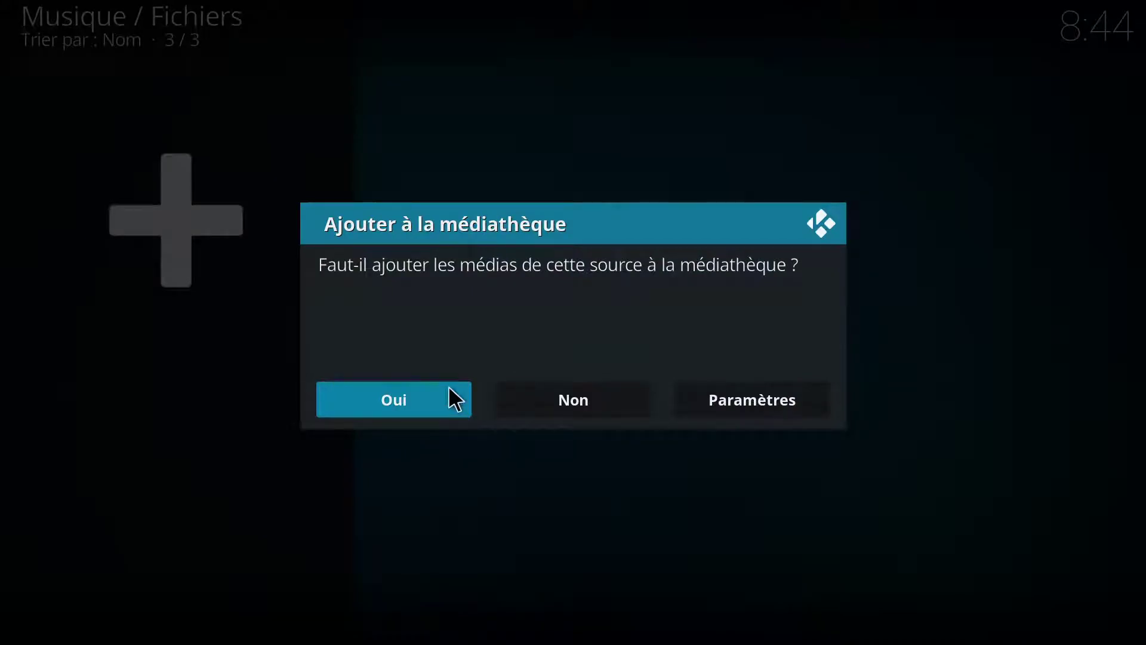
# Add the src.res.aud source's media to the library and return to the media library settings
pyautogui.click(456, 398)
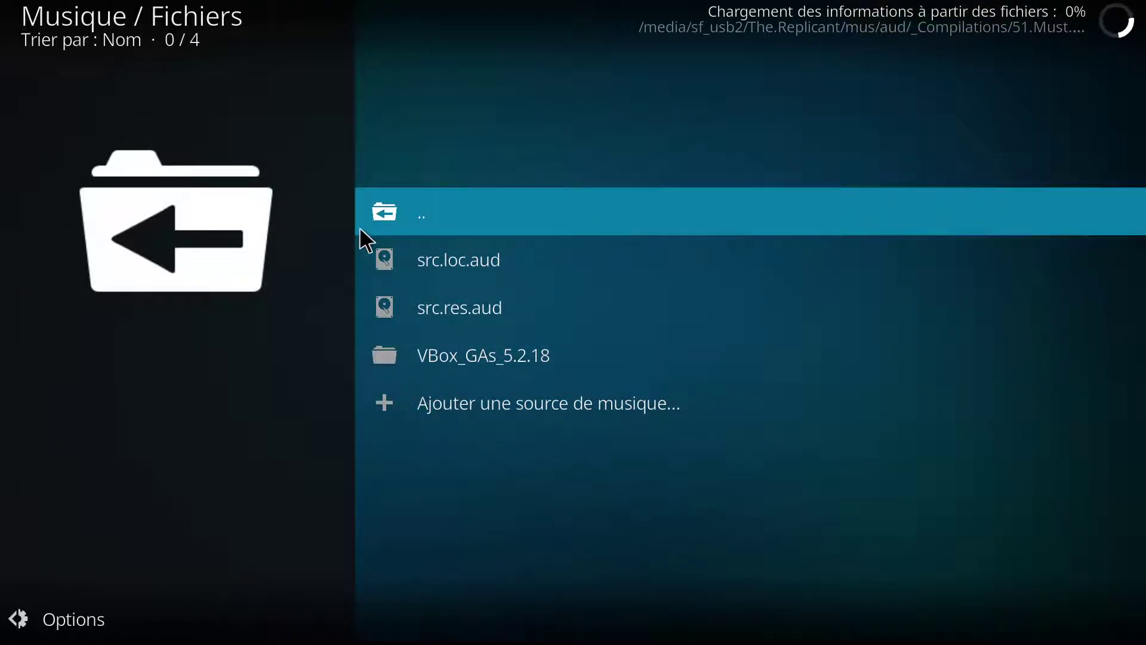
pyautogui.click(383, 216)
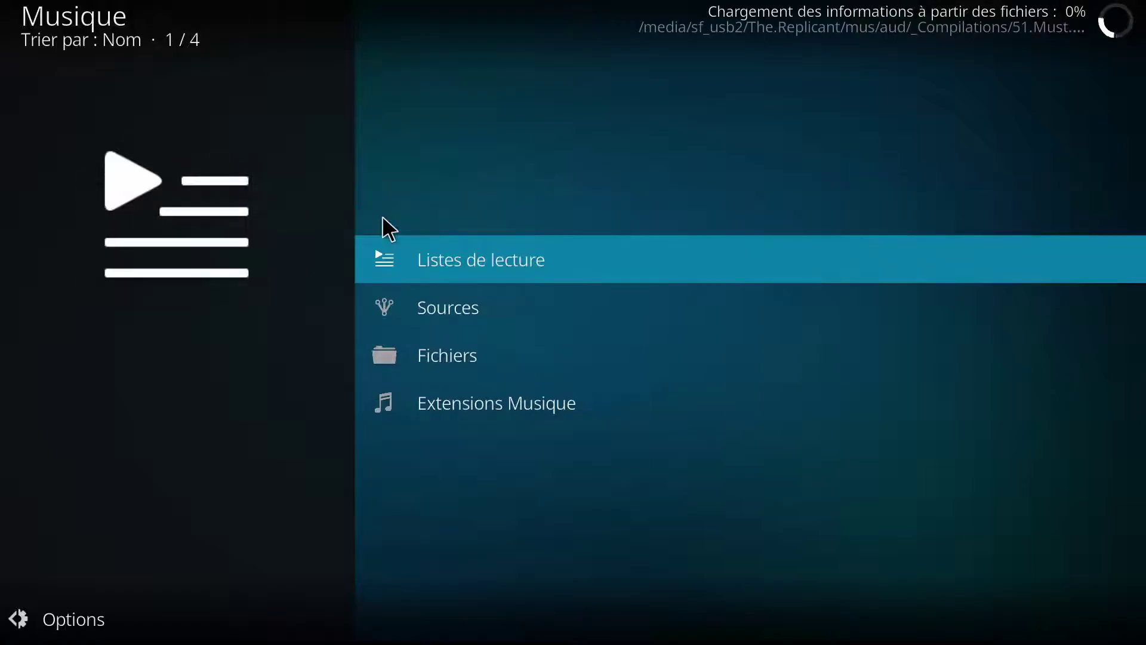
pyautogui.click(382, 216)
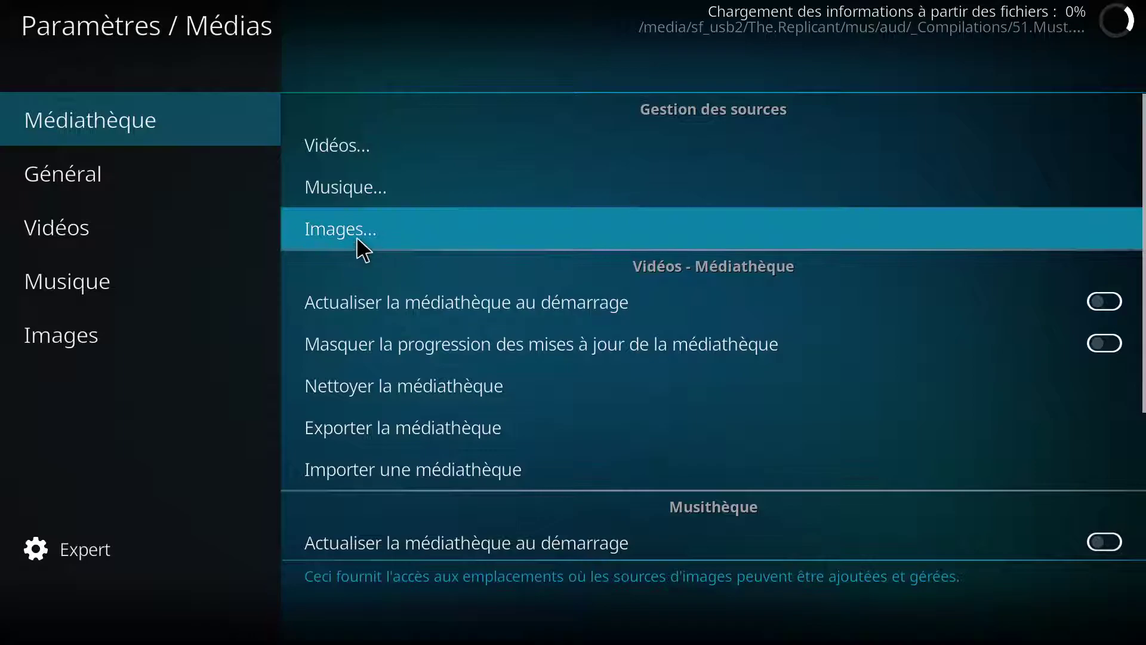
# Start a new picture source and browse from the root to the /media/sf_rwc/img folder
pyautogui.click(357, 239)
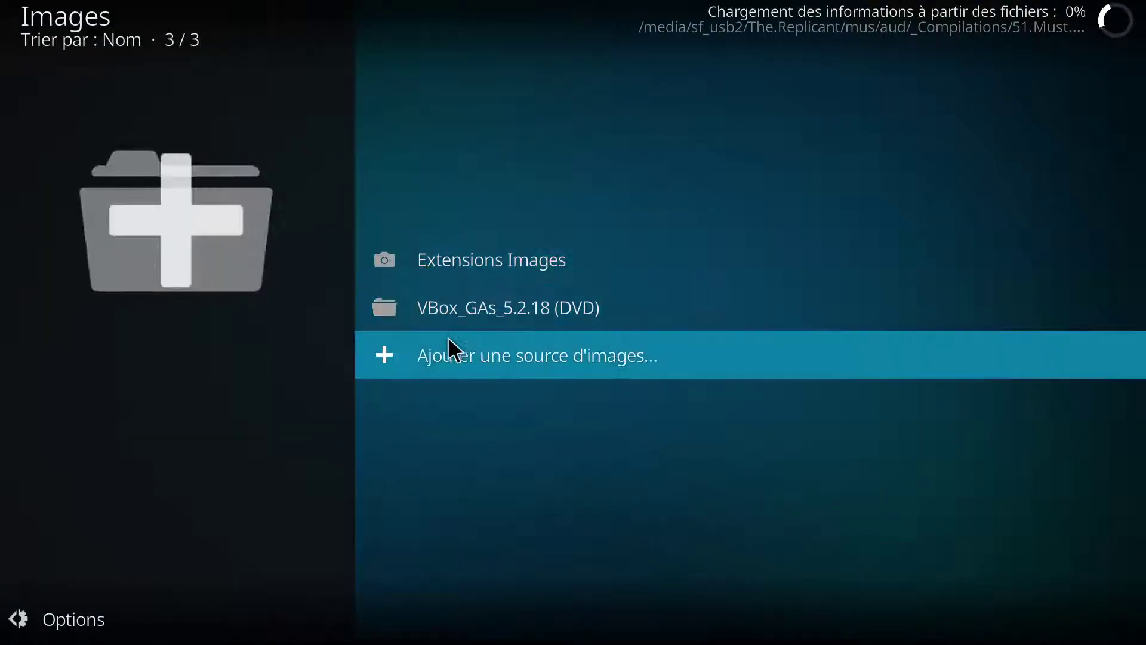
pyautogui.click(448, 346)
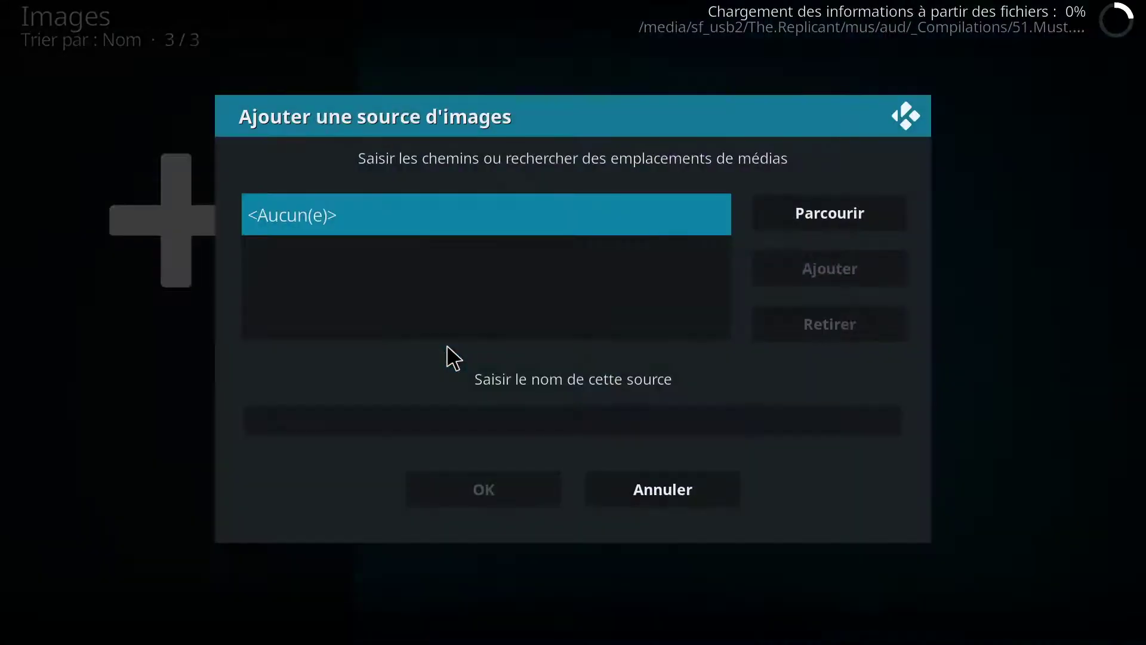
pyautogui.click(783, 206)
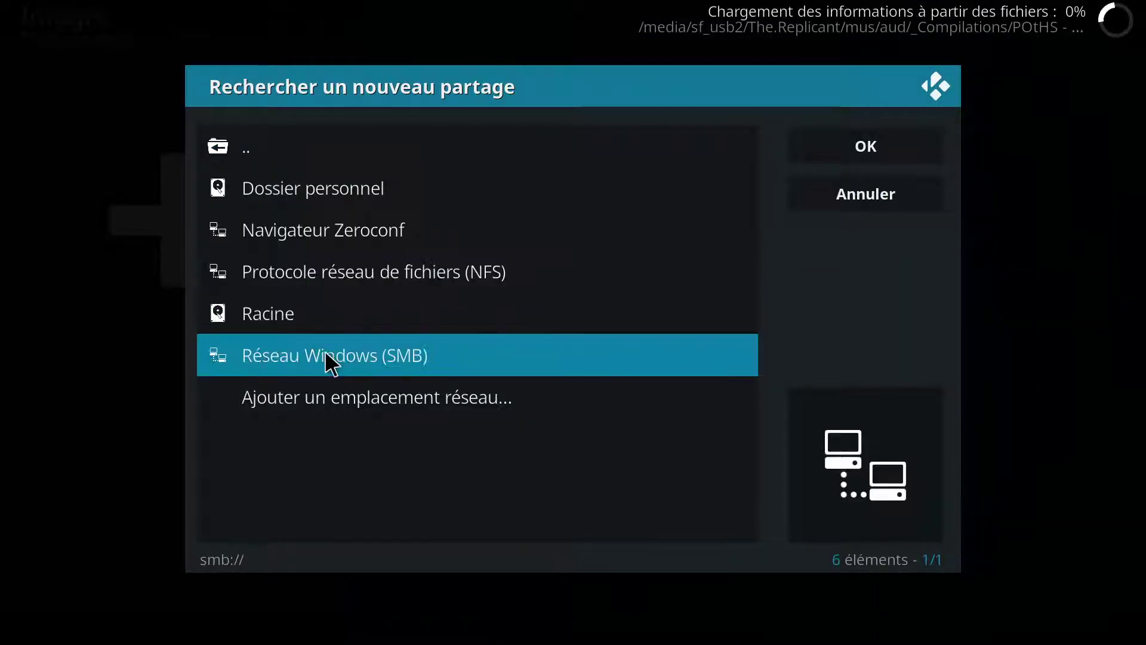
pyautogui.click(303, 313)
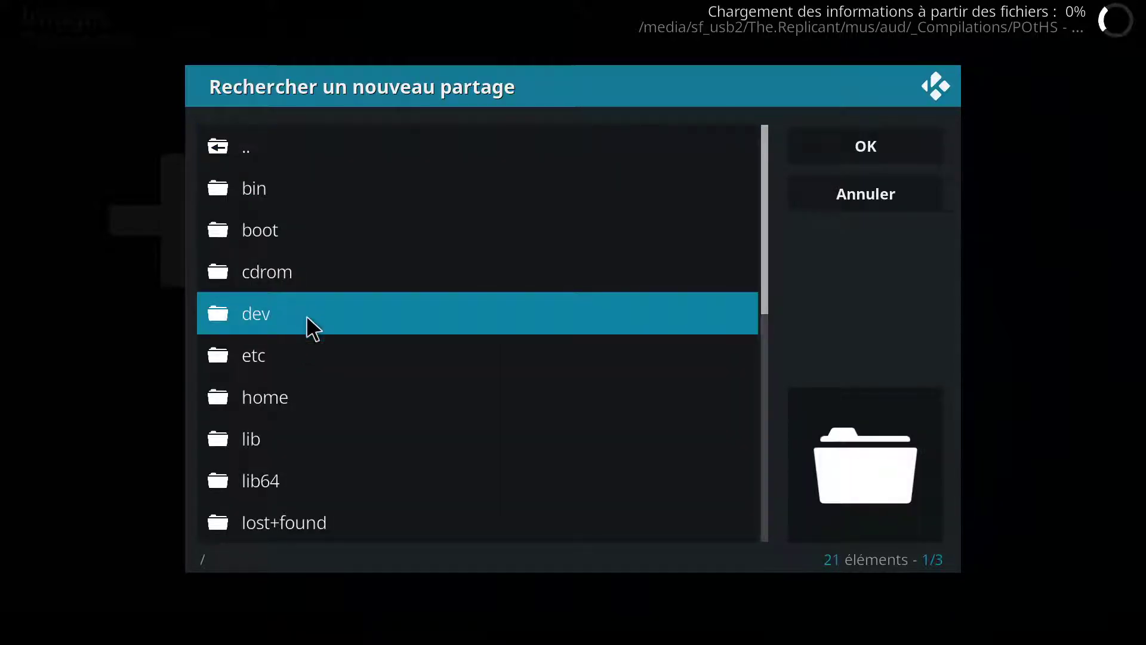
pyautogui.scroll(-7, 303, 312)
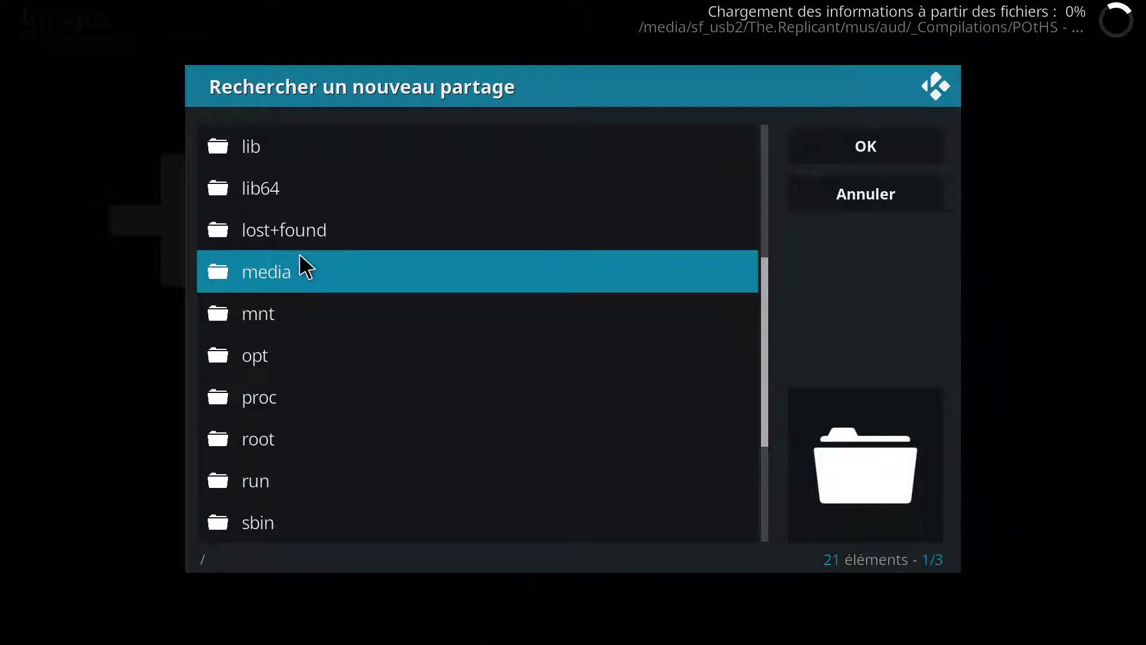
pyautogui.click(299, 259)
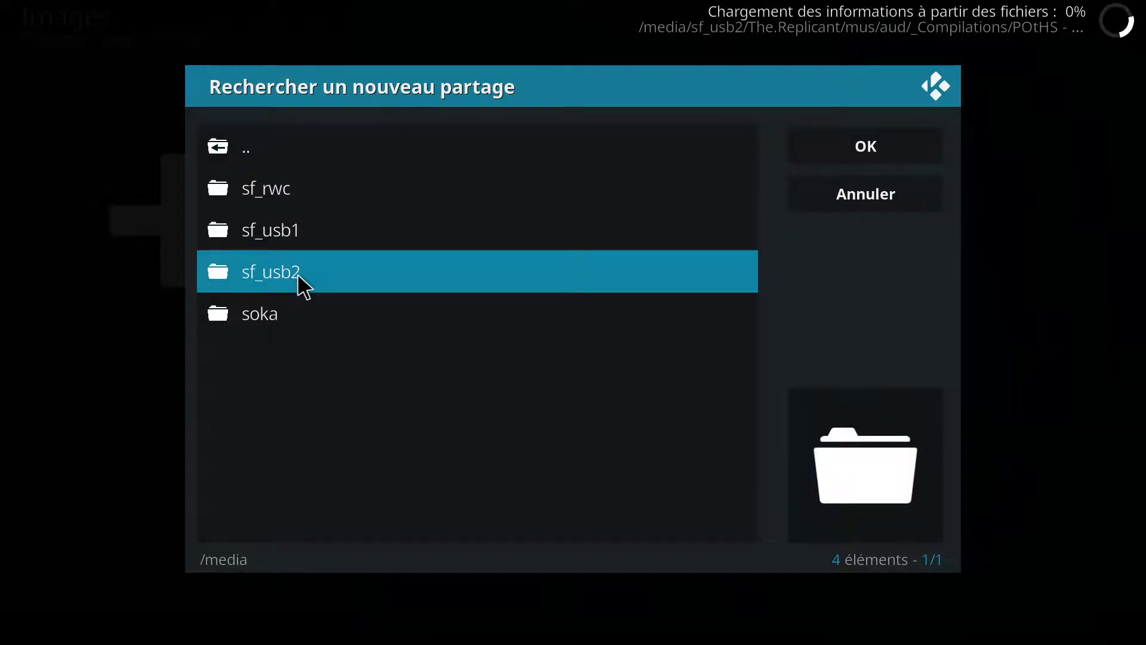
pyautogui.click(287, 183)
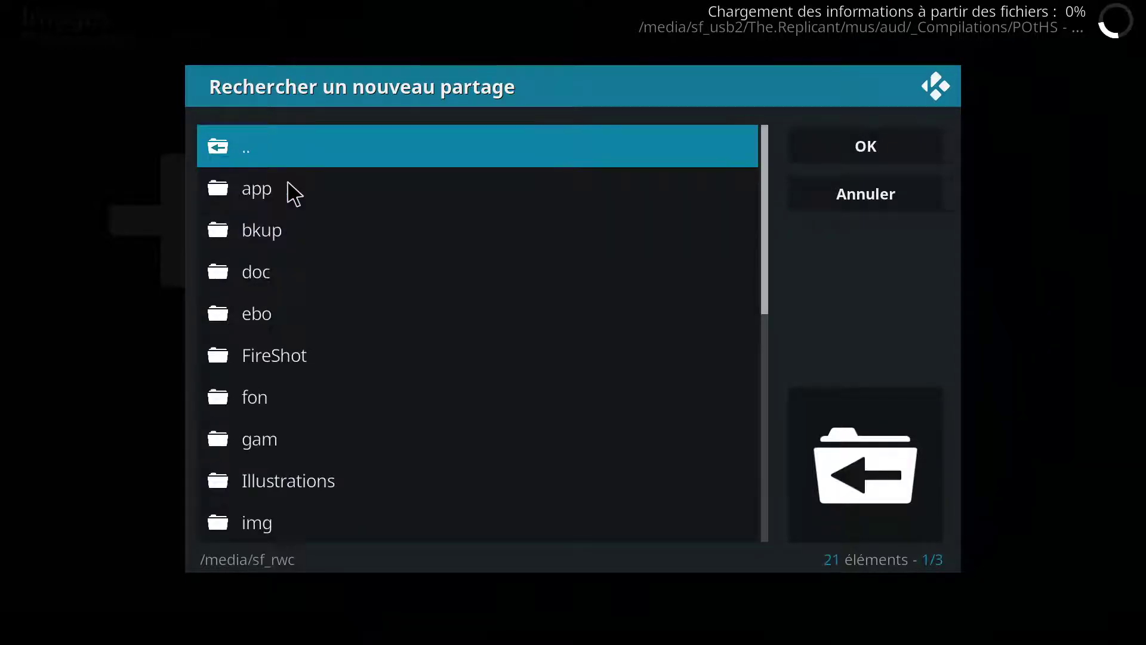
pyautogui.scroll(-3, 325, 320)
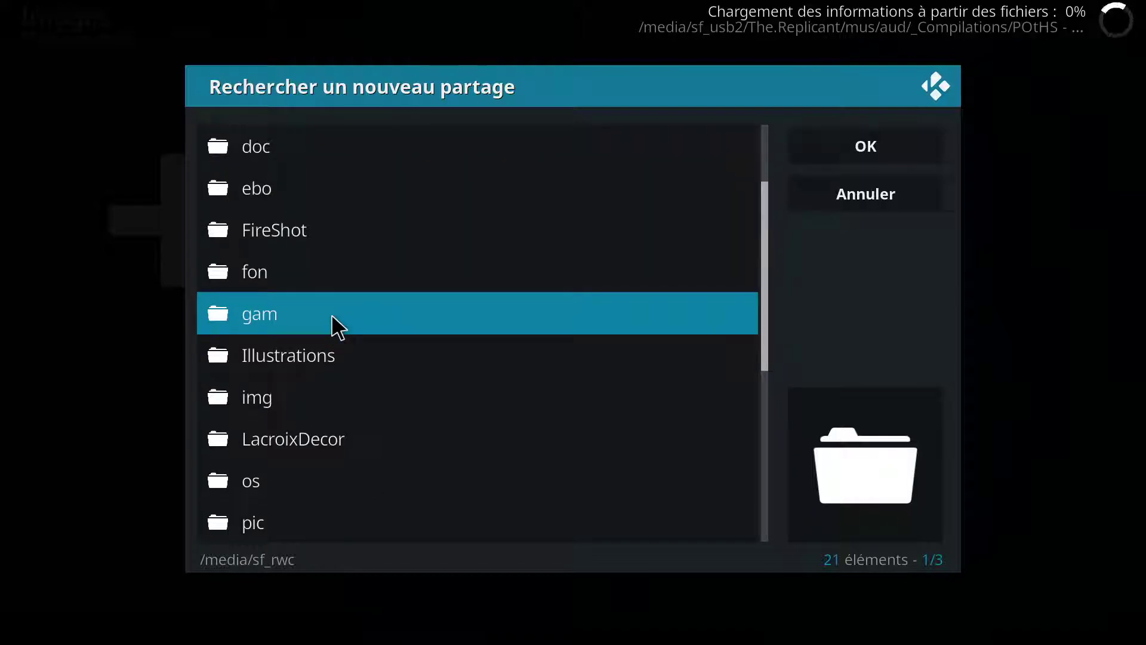
pyautogui.click(295, 404)
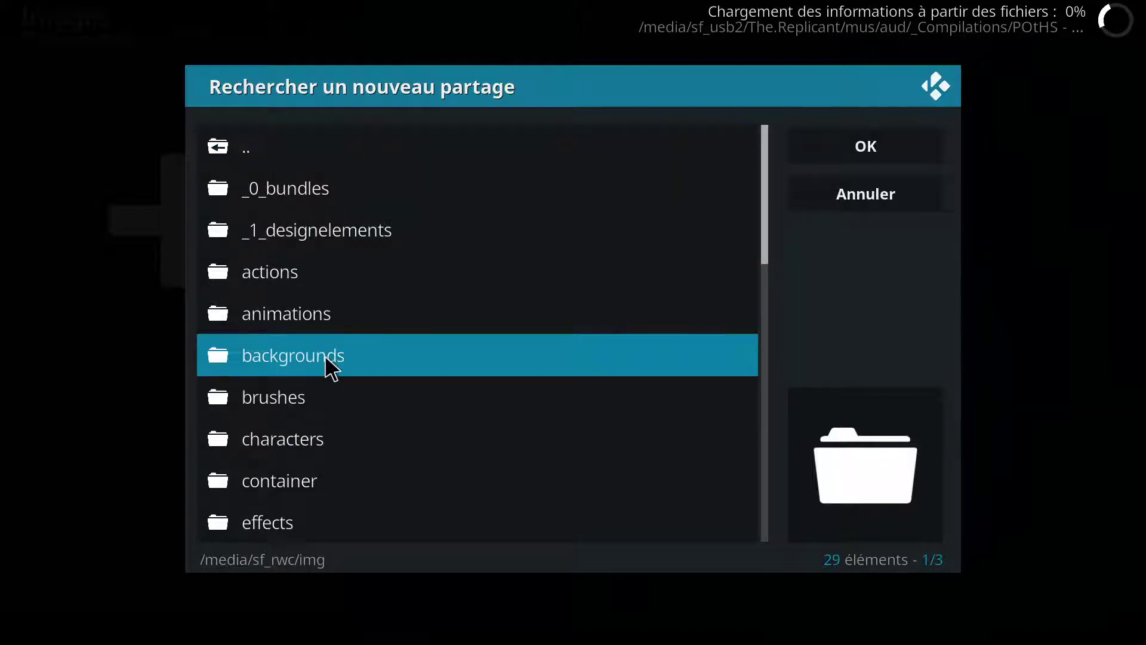
# Set the picture source's path to the wallpapers folder inside img and save it under the name wallpapers
pyautogui.scroll(-8, 340, 359)
pyautogui.scroll(-11, 343, 358)
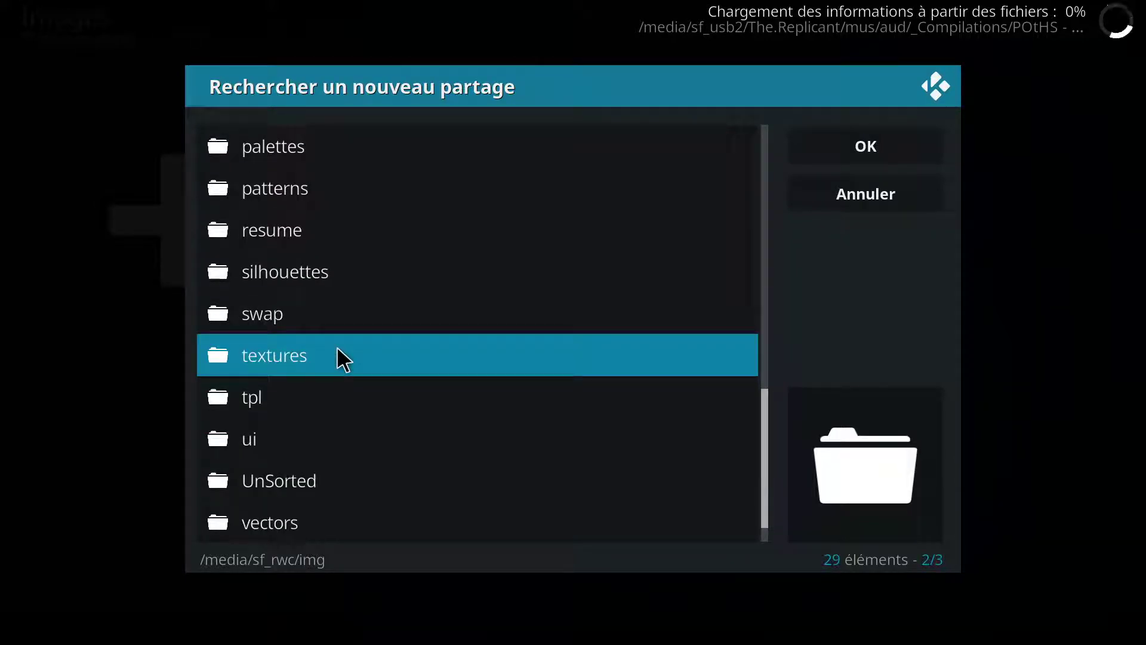
pyautogui.scroll(-1, 338, 347)
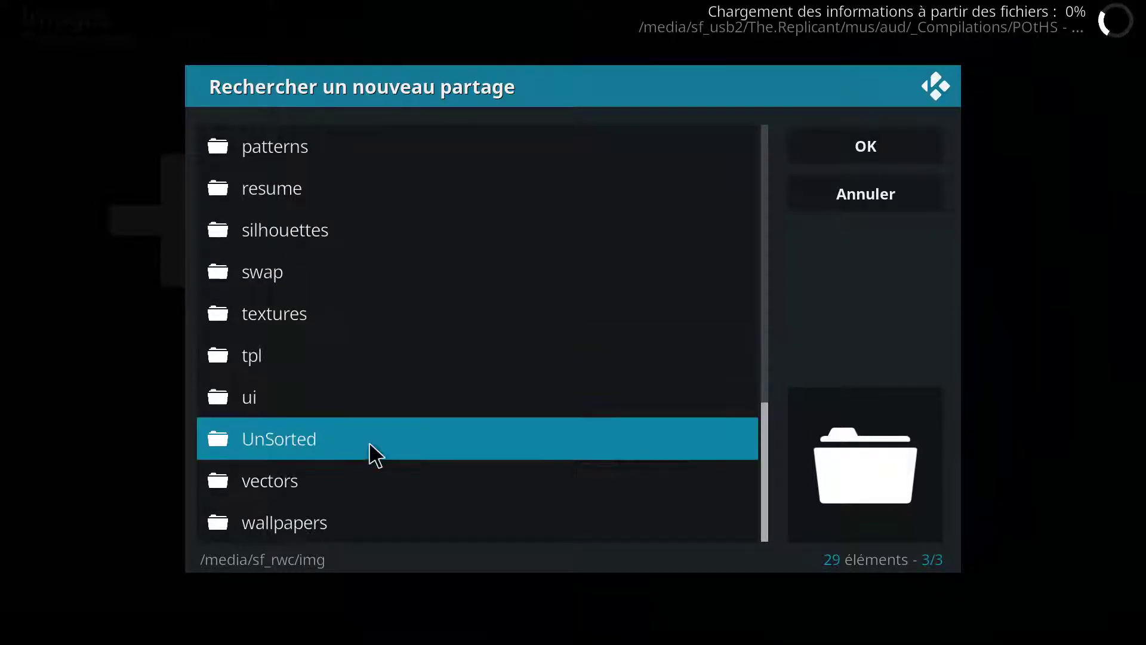
pyautogui.click(337, 524)
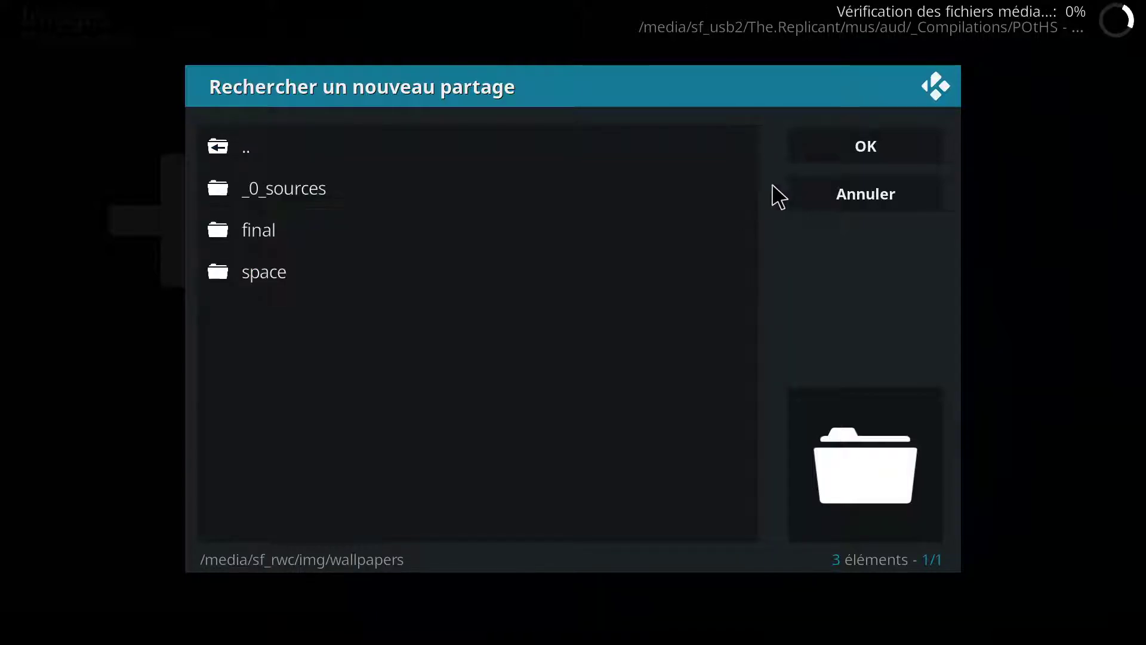
pyautogui.click(823, 163)
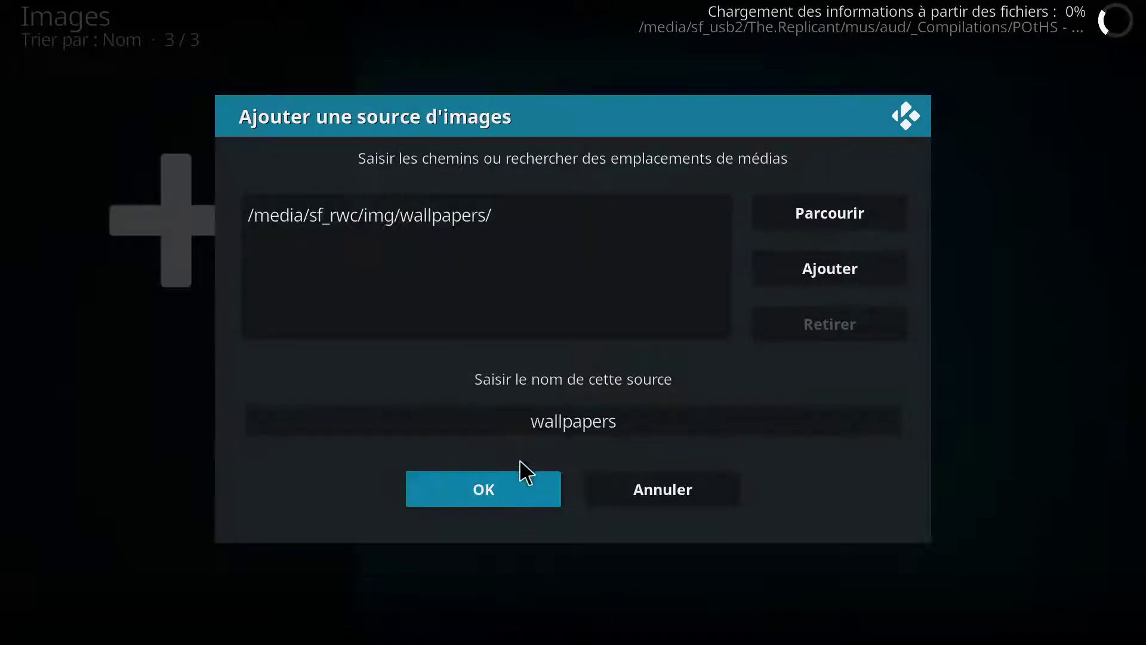
pyautogui.click(495, 479)
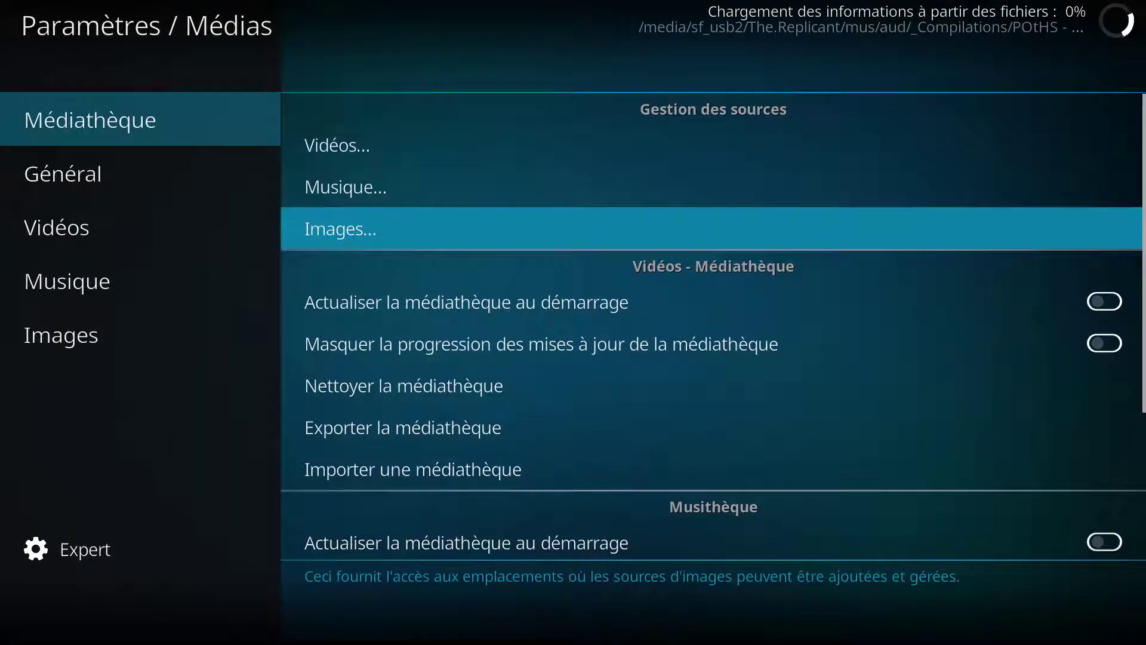
# Return to the home screen and look through the film library and the recently added TV episodes
pyautogui.press('Escape')
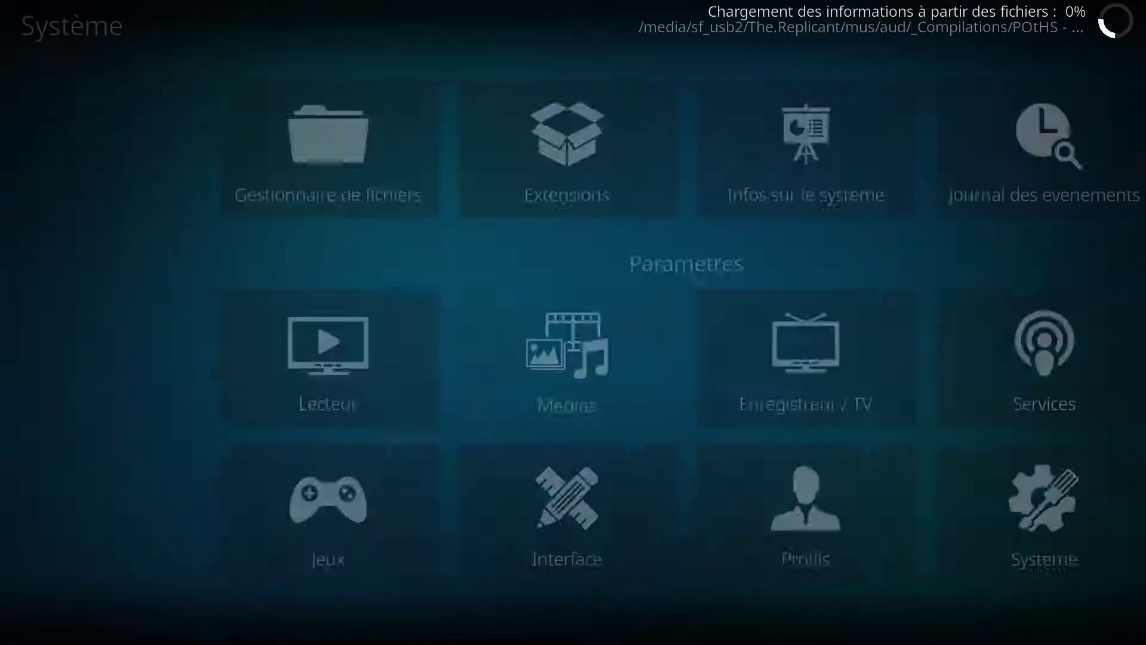
pyautogui.press('Escape')
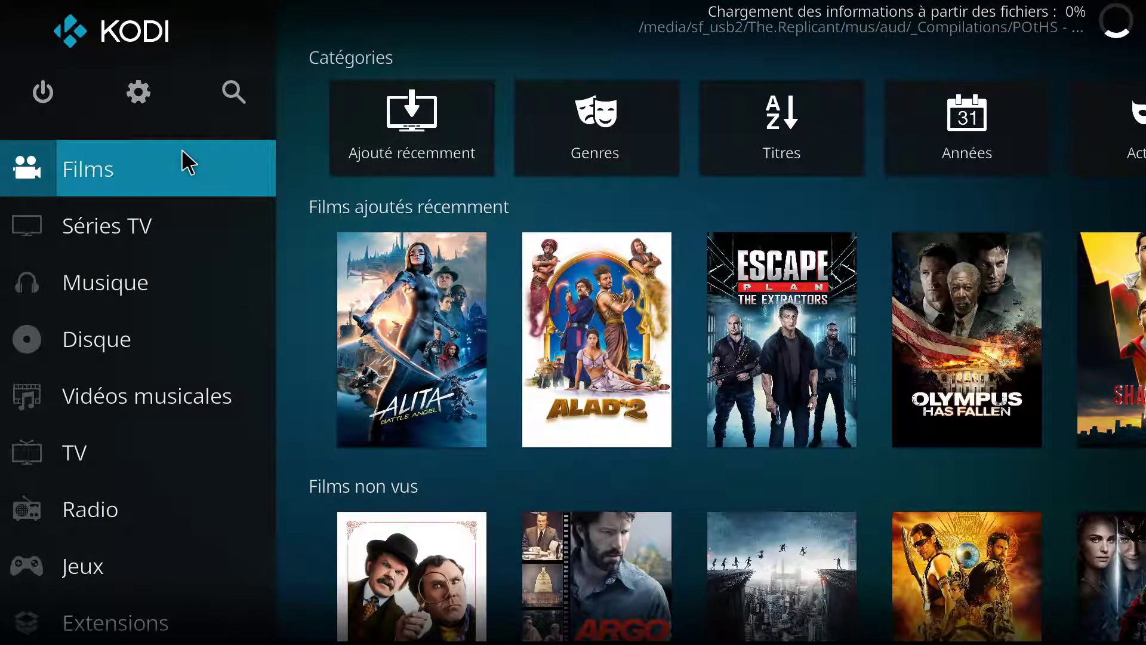
pyautogui.scroll(-4, 553, 366)
pyautogui.scroll(-5, 553, 366)
pyautogui.scroll(-3, 548, 482)
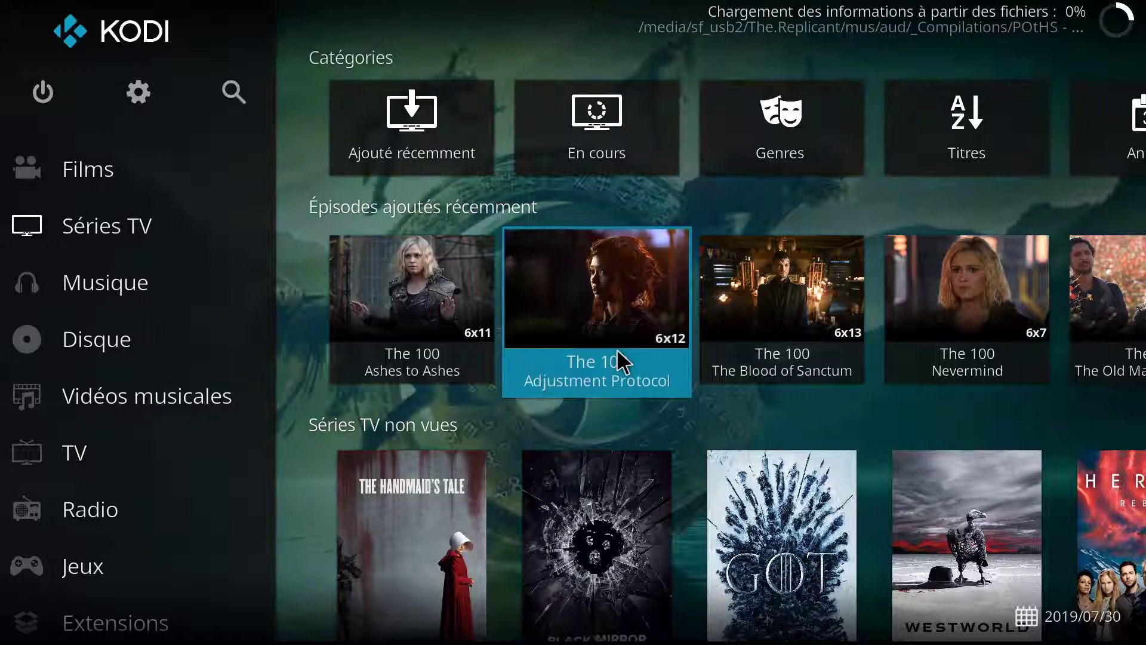
pyautogui.scroll(-7, 621, 358)
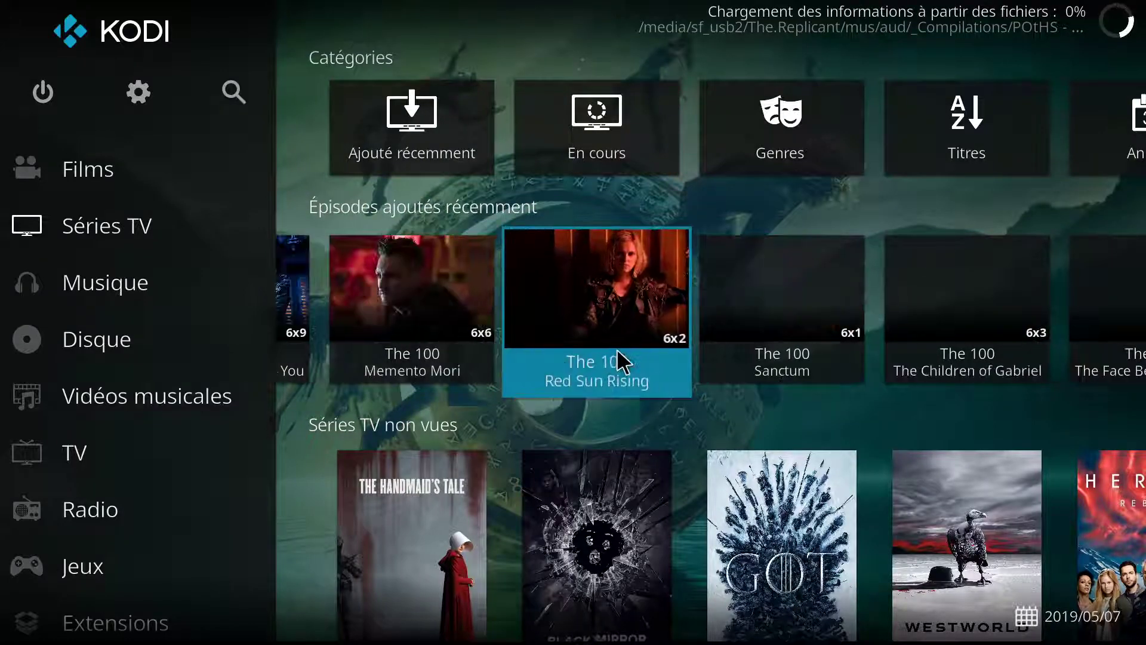
pyautogui.scroll(-3, 620, 358)
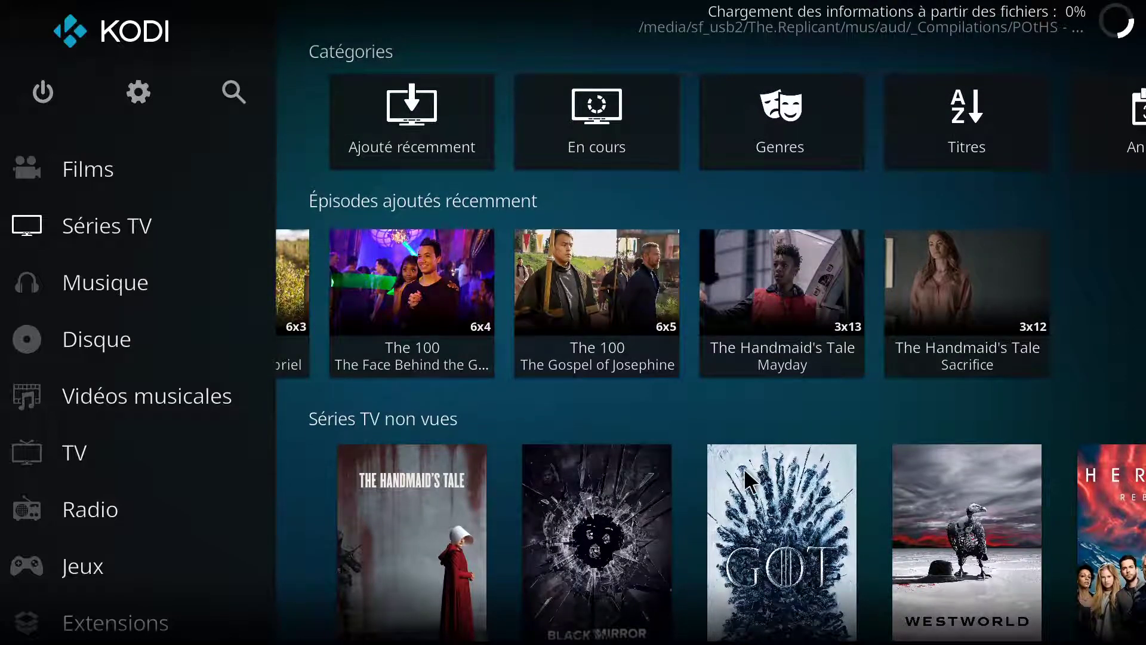
# View the folders of the wallpapers source in the home screen's Images section, and return to the home screen
pyautogui.scroll(-9, 127, 370)
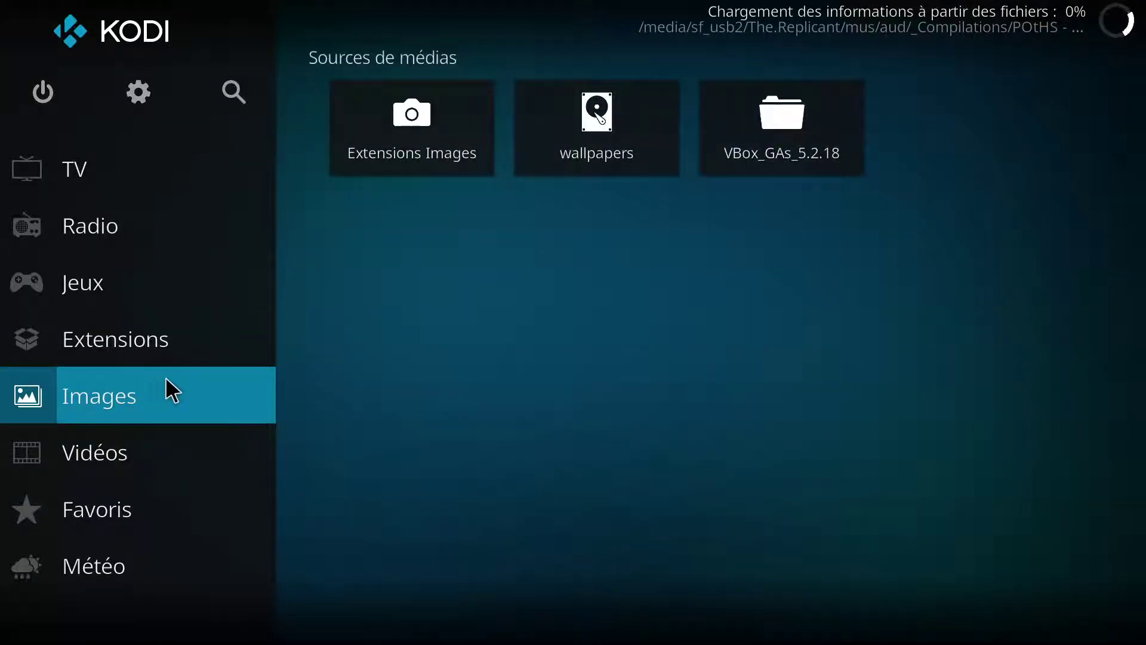
pyautogui.click(591, 166)
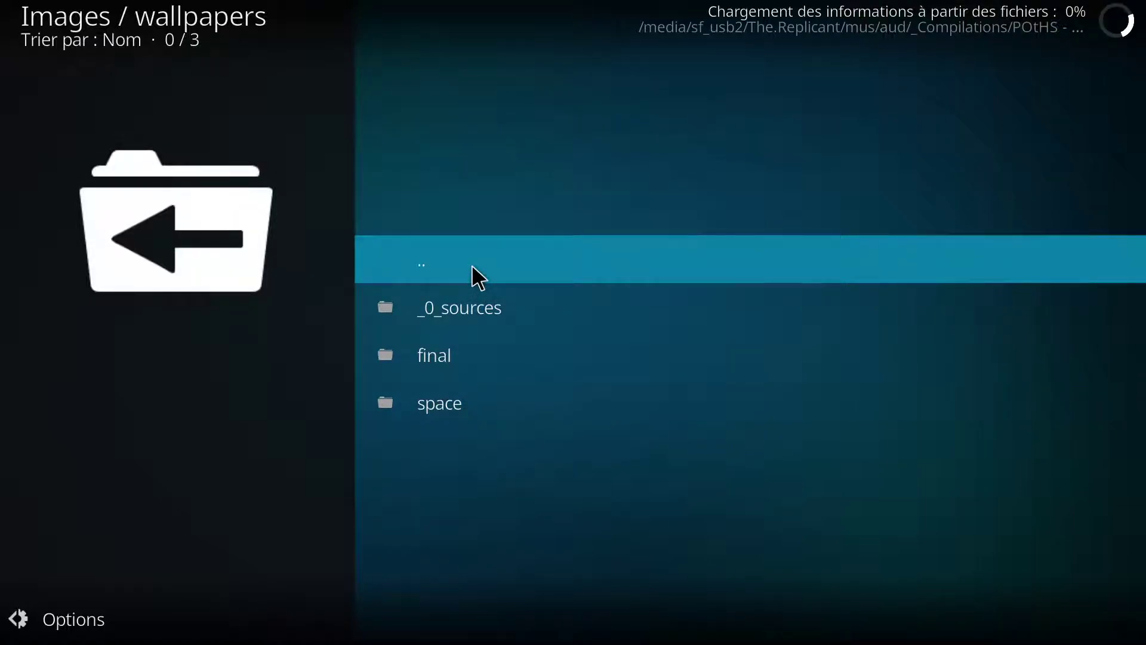
pyautogui.click(479, 277)
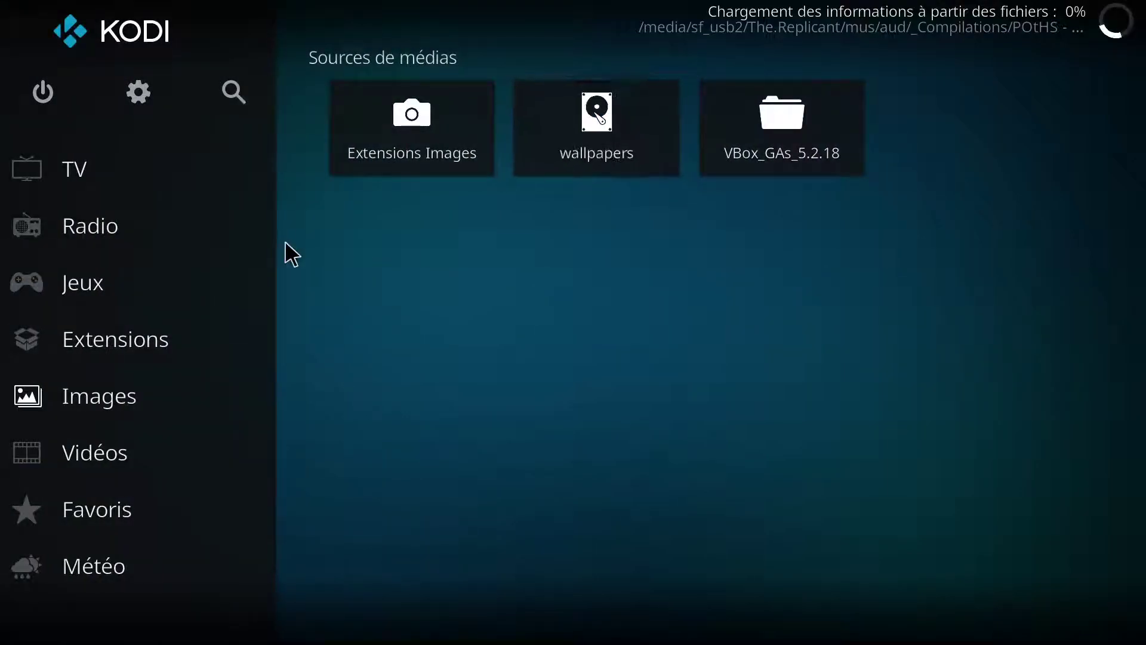
# Open picture source management in the media settings and start adding another picture source
pyautogui.click(135, 94)
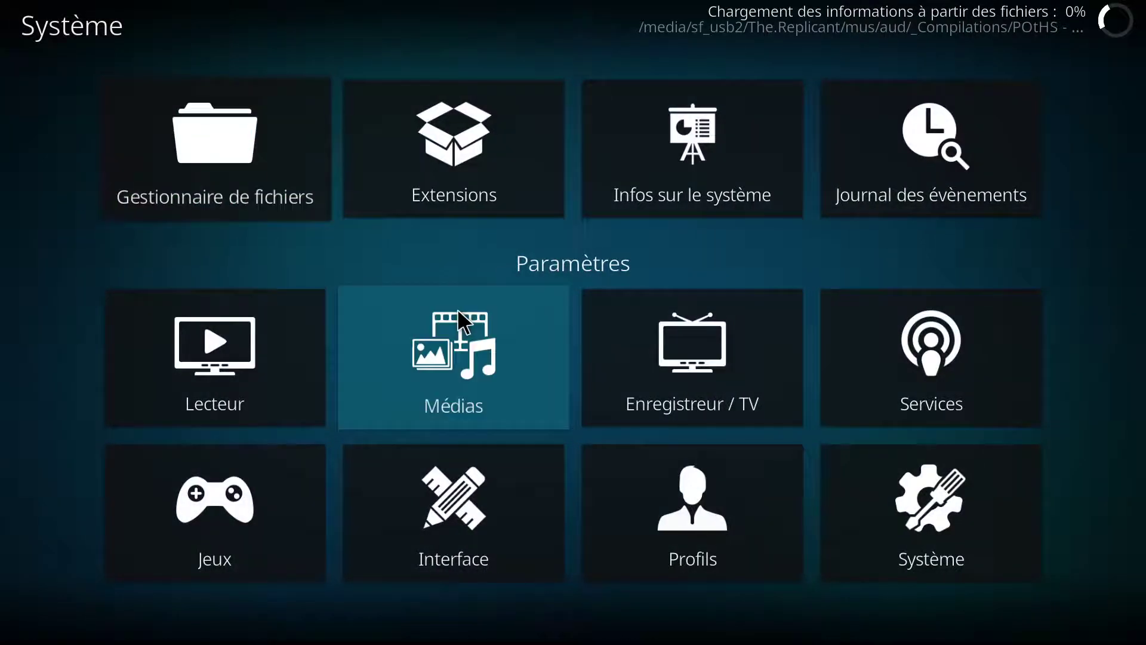
pyautogui.click(468, 350)
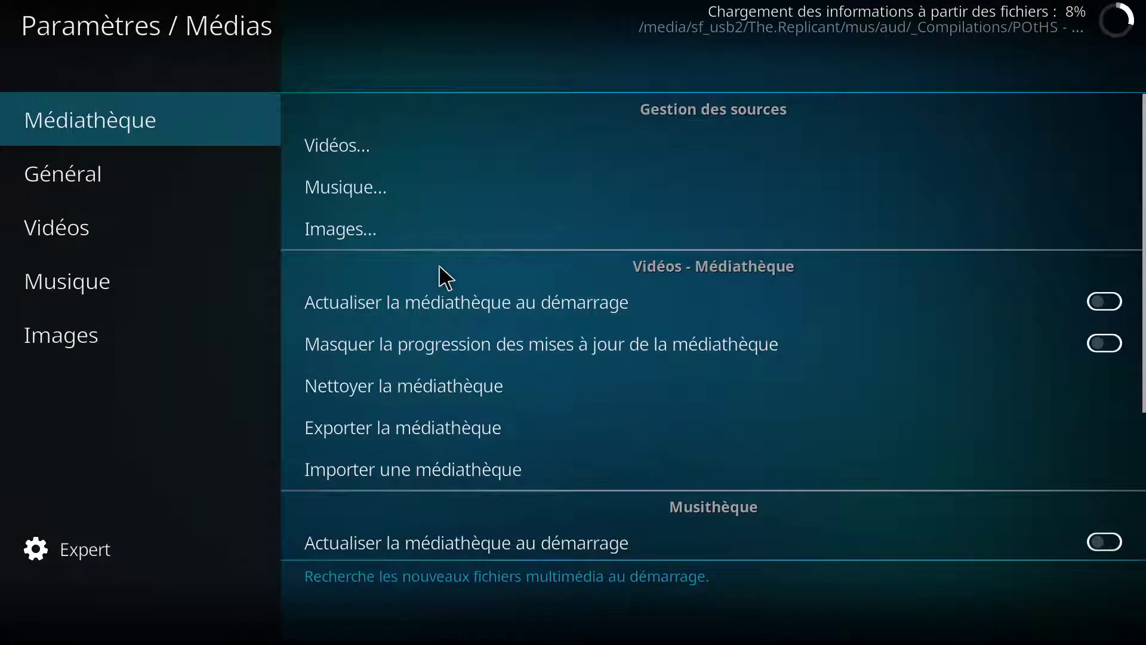
pyautogui.click(435, 232)
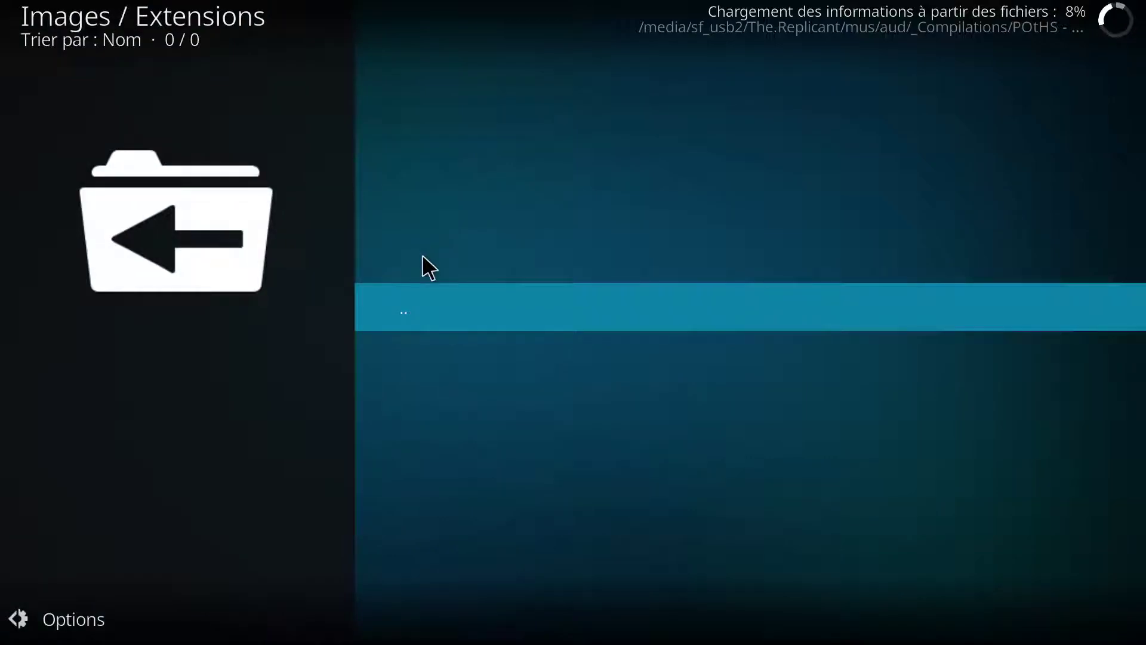
pyautogui.click(412, 310)
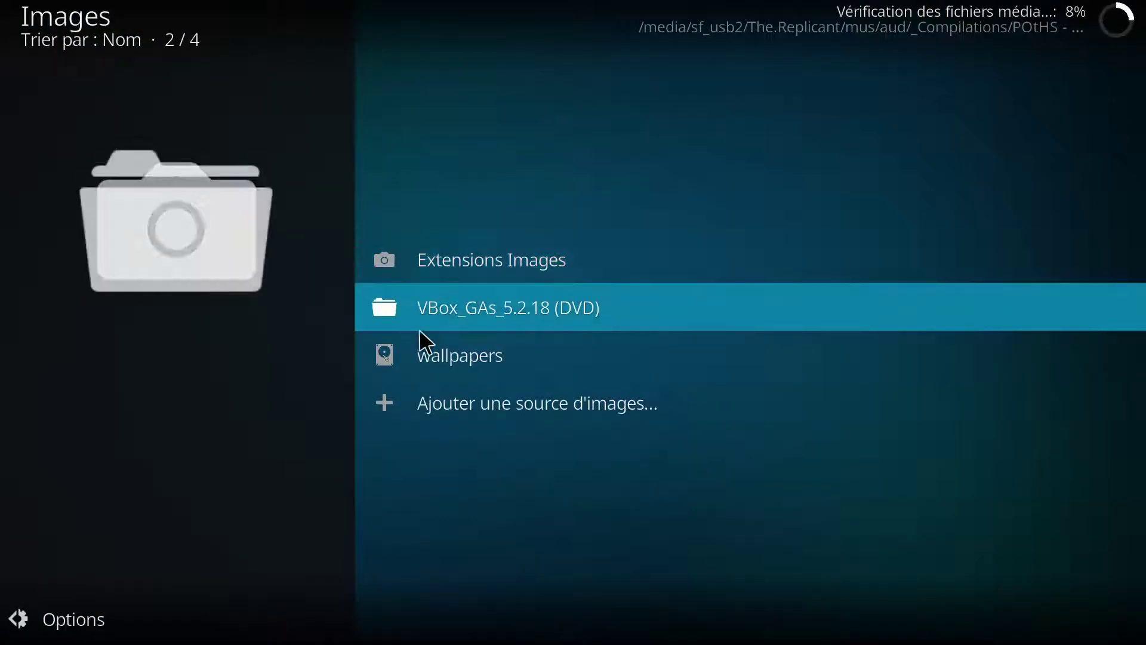
pyautogui.click(452, 410)
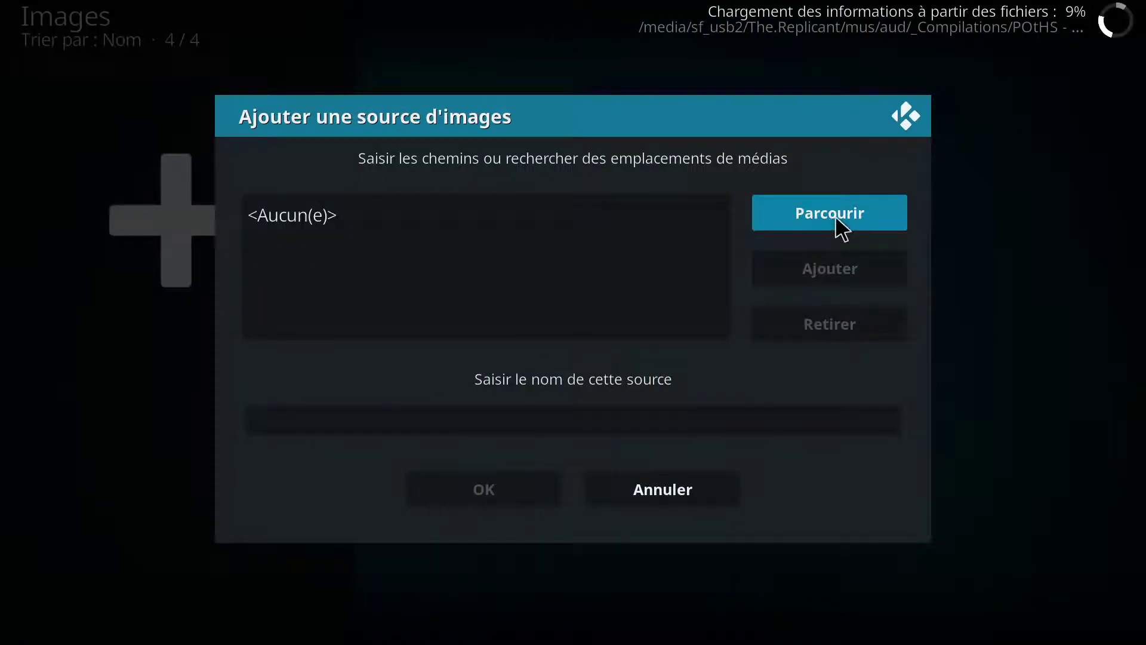
# Add the folder /usr/share/backgrounds/linuxmint-serena, reached from the root (Racine), as a picture source and keep the suggested name
pyautogui.click(835, 215)
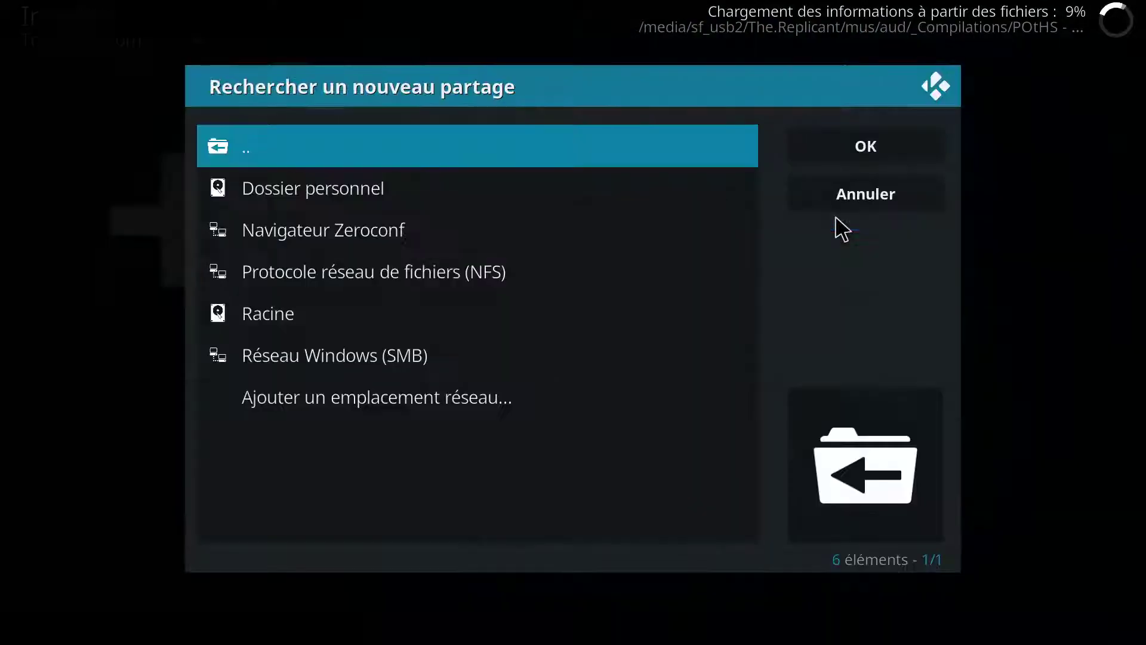
pyautogui.click(343, 313)
pyautogui.scroll(-12, 342, 313)
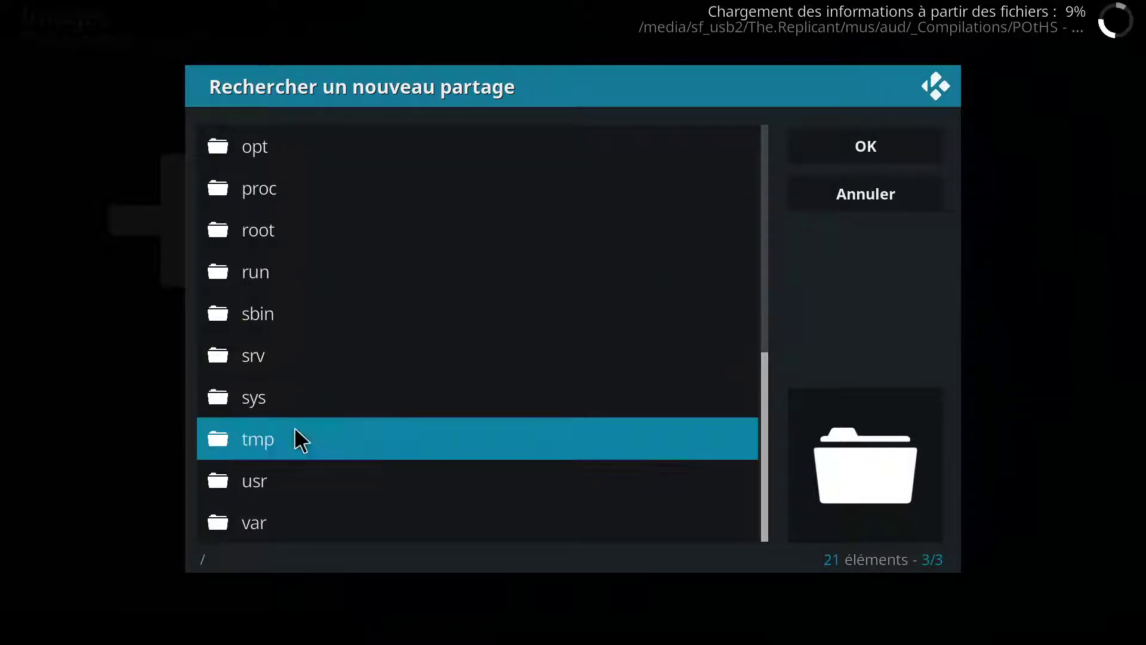
pyautogui.click(286, 478)
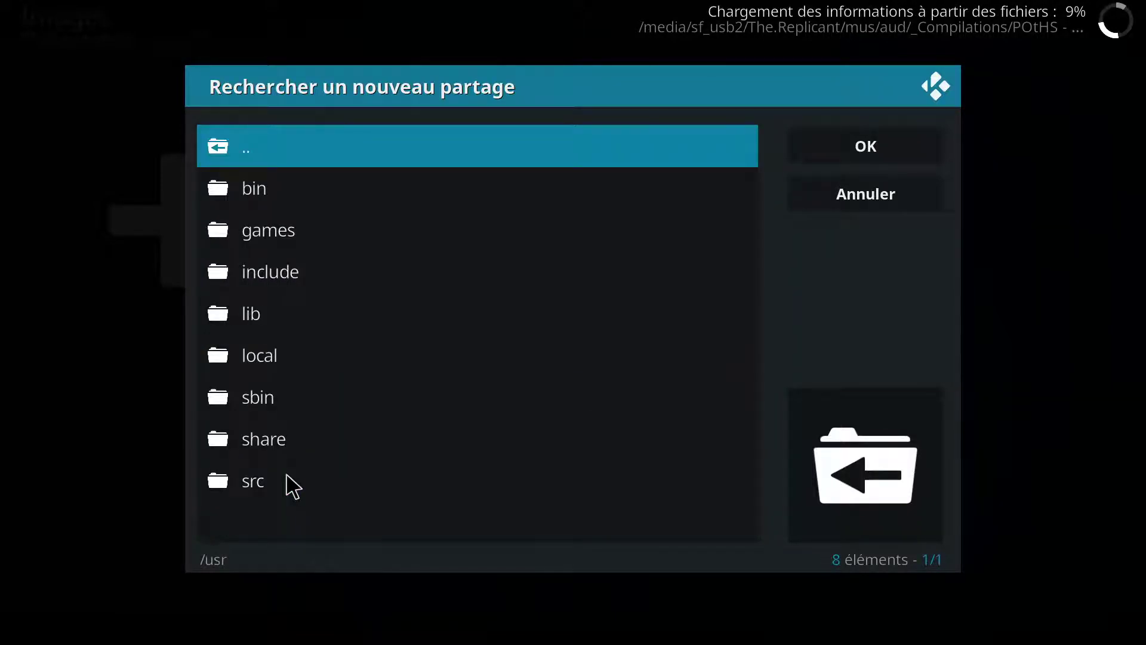
pyautogui.click(285, 440)
pyautogui.scroll(-8, 298, 412)
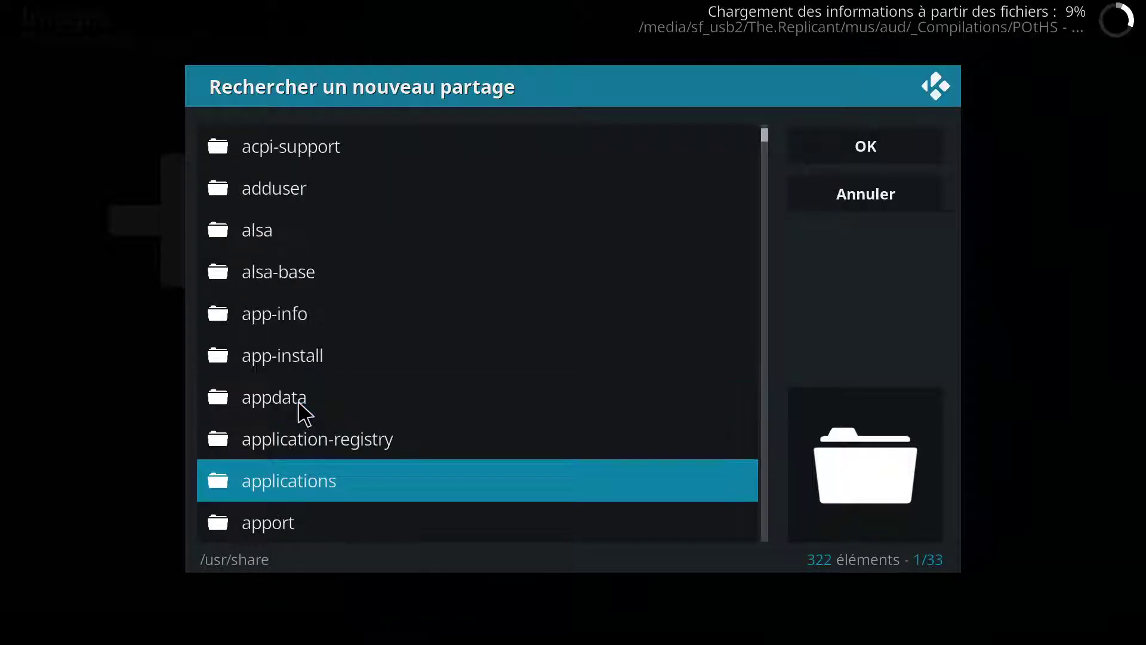
pyautogui.scroll(-7, 299, 402)
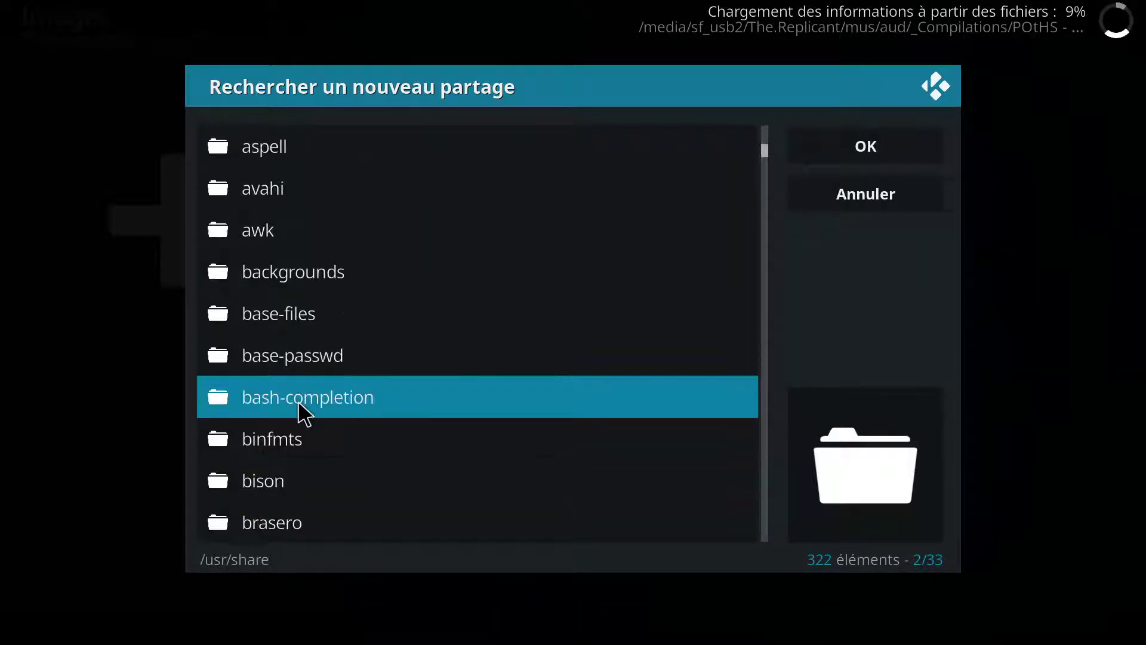
pyautogui.click(298, 275)
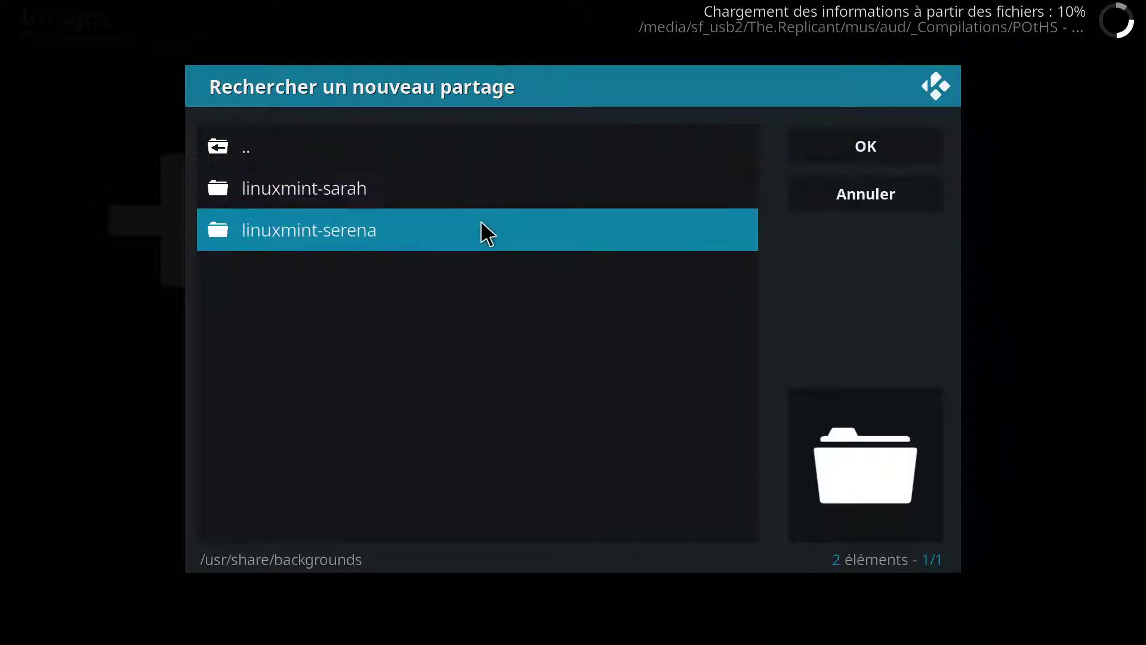
pyautogui.click(485, 236)
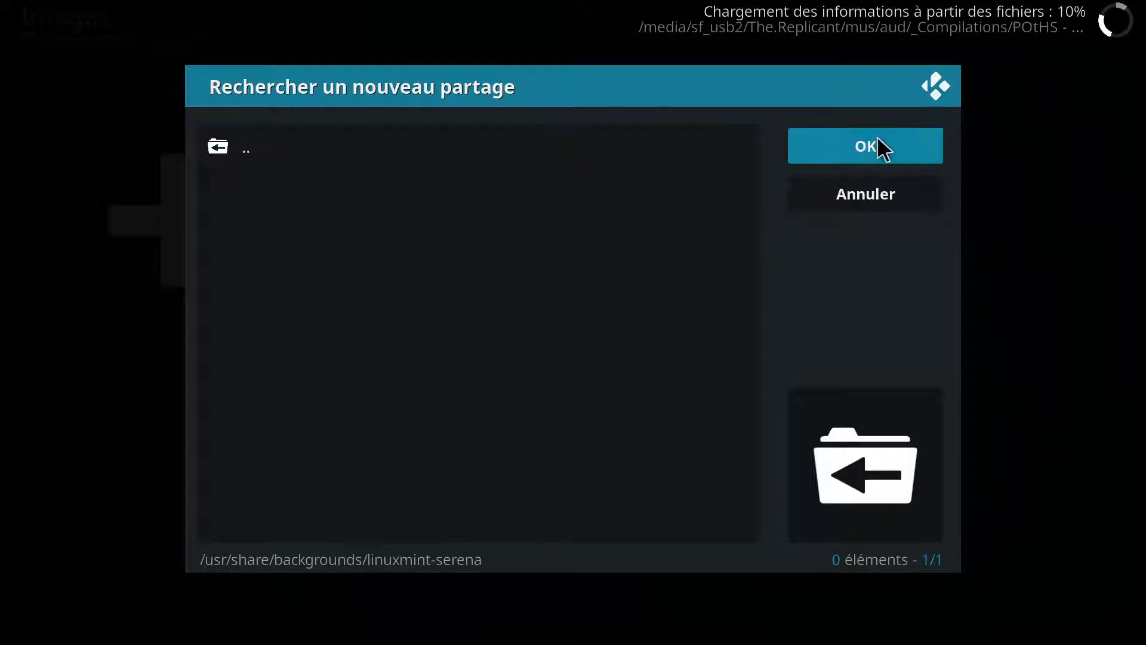
pyautogui.click(931, 137)
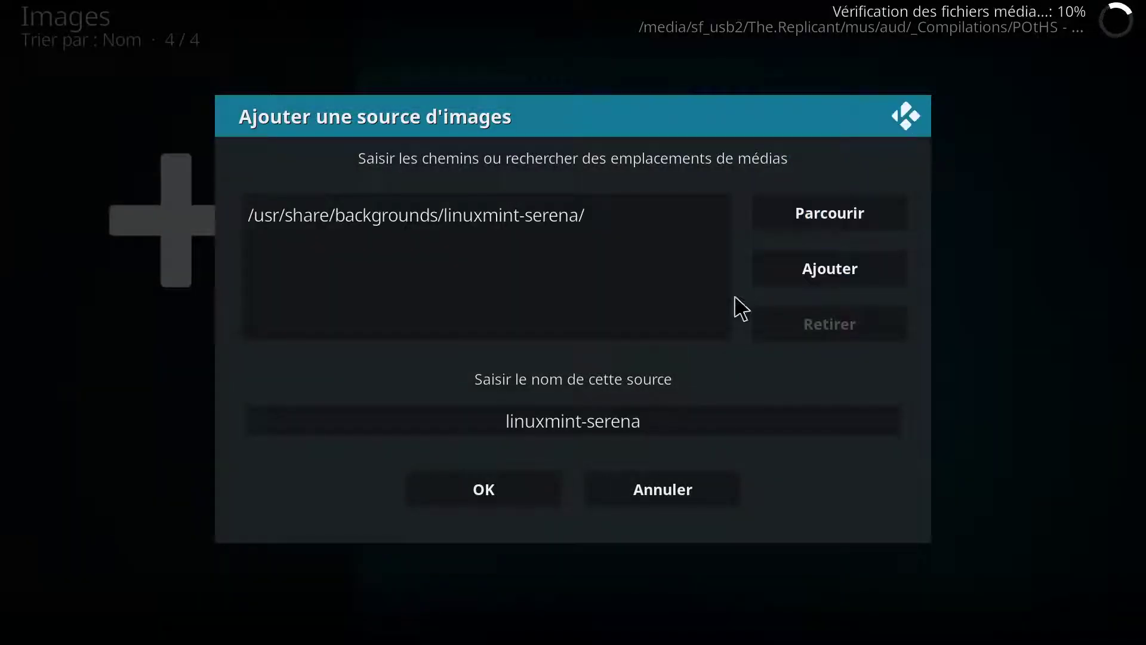
pyautogui.click(521, 500)
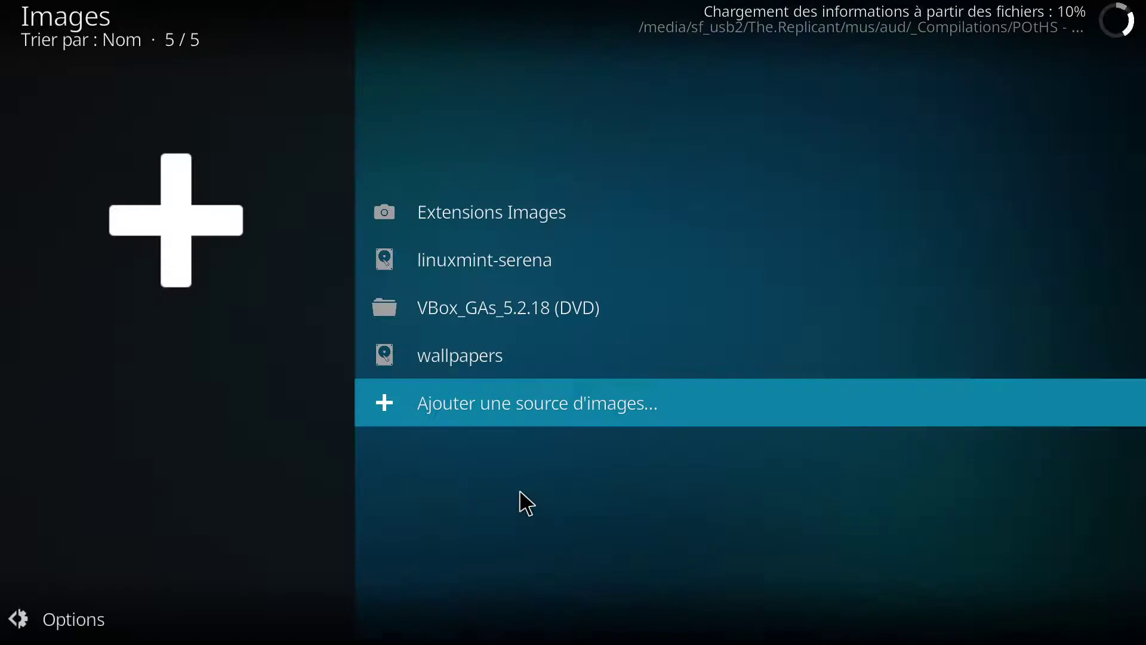
# Leave the media settings, return to the home screen and open the Images section
pyautogui.press('Escape')
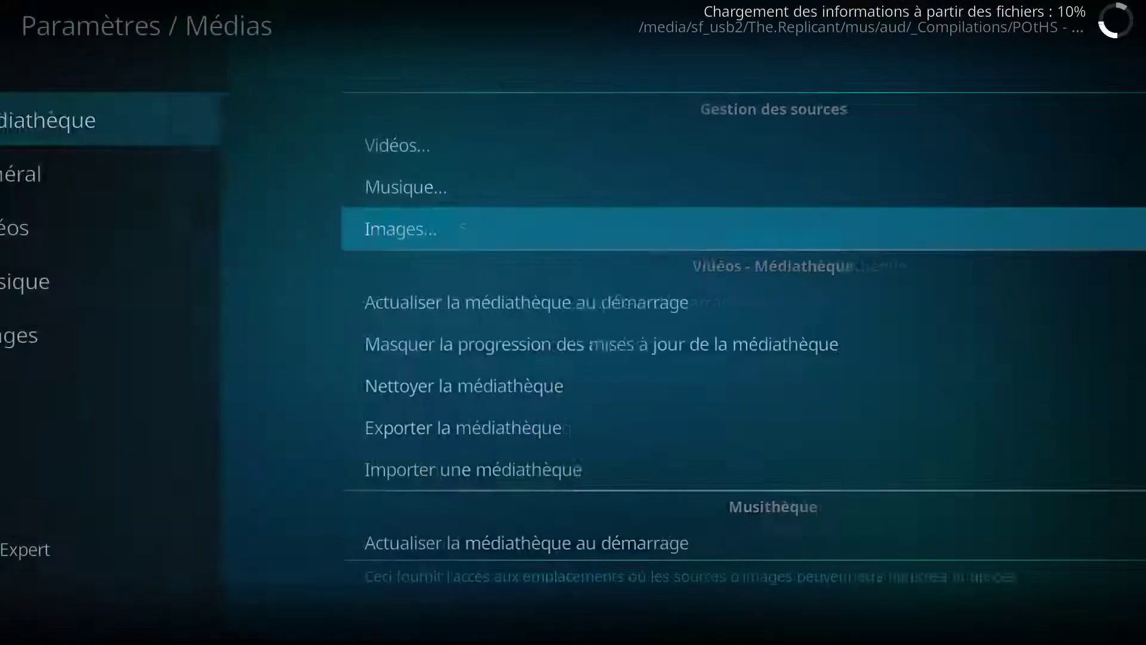
pyautogui.press('Escape')
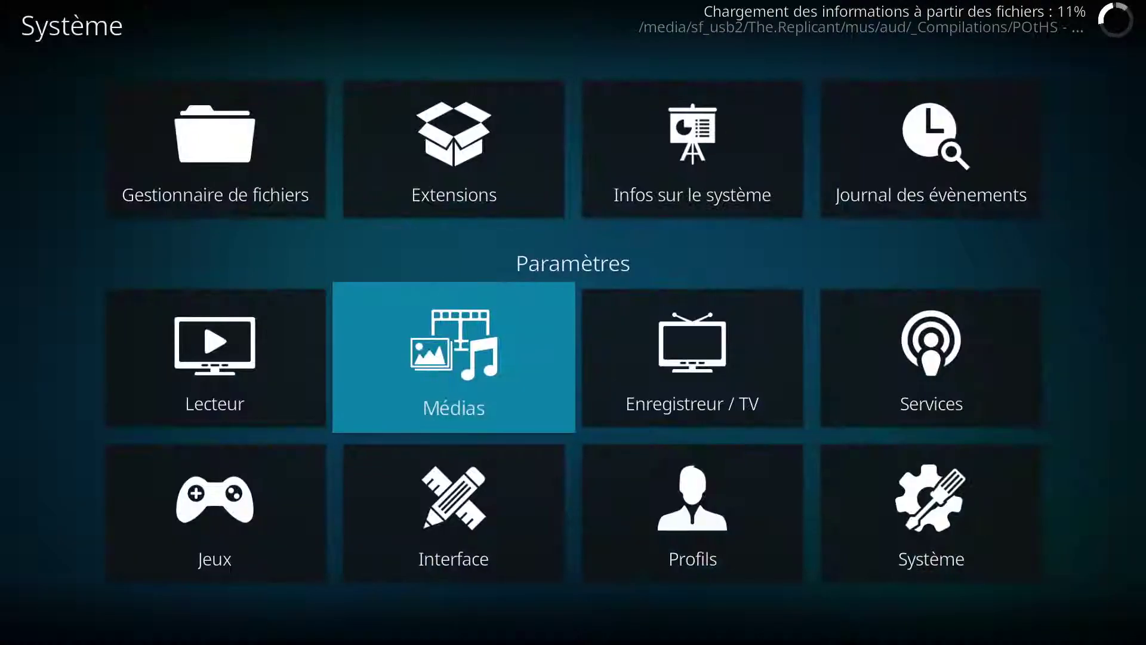
pyautogui.press('Escape')
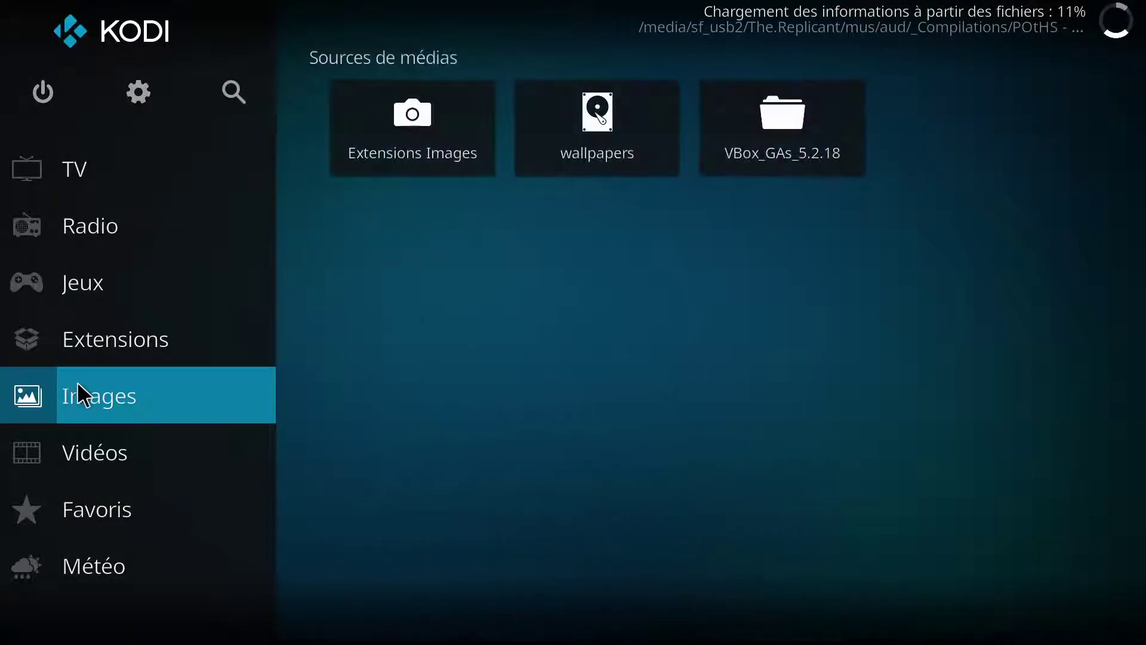
pyautogui.click(77, 382)
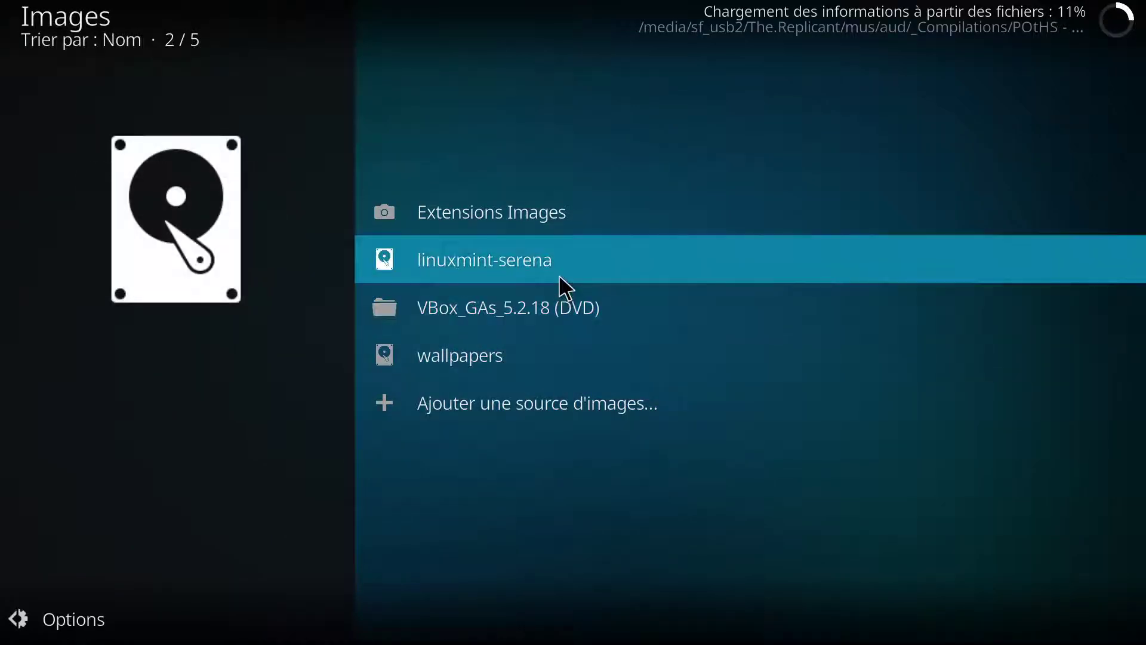
# Open the linuxmint-serena source, look through its pictures and open the Berthoud Pass picture full screen
pyautogui.click(559, 274)
pyautogui.scroll(-9, 543, 342)
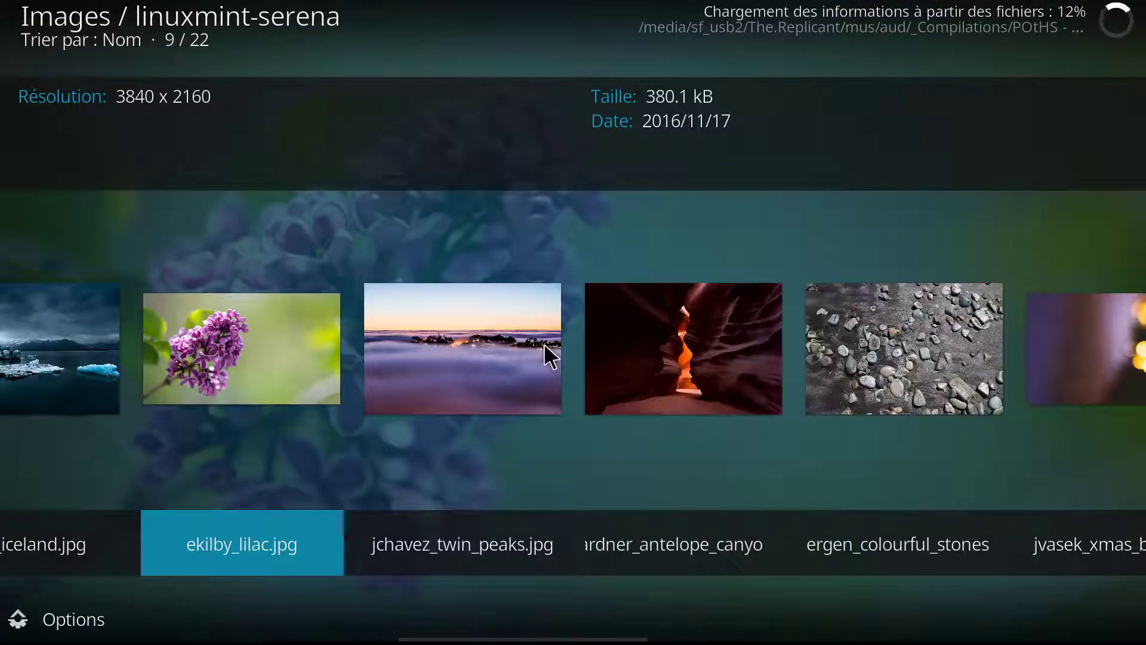
pyautogui.scroll(-2, 544, 345)
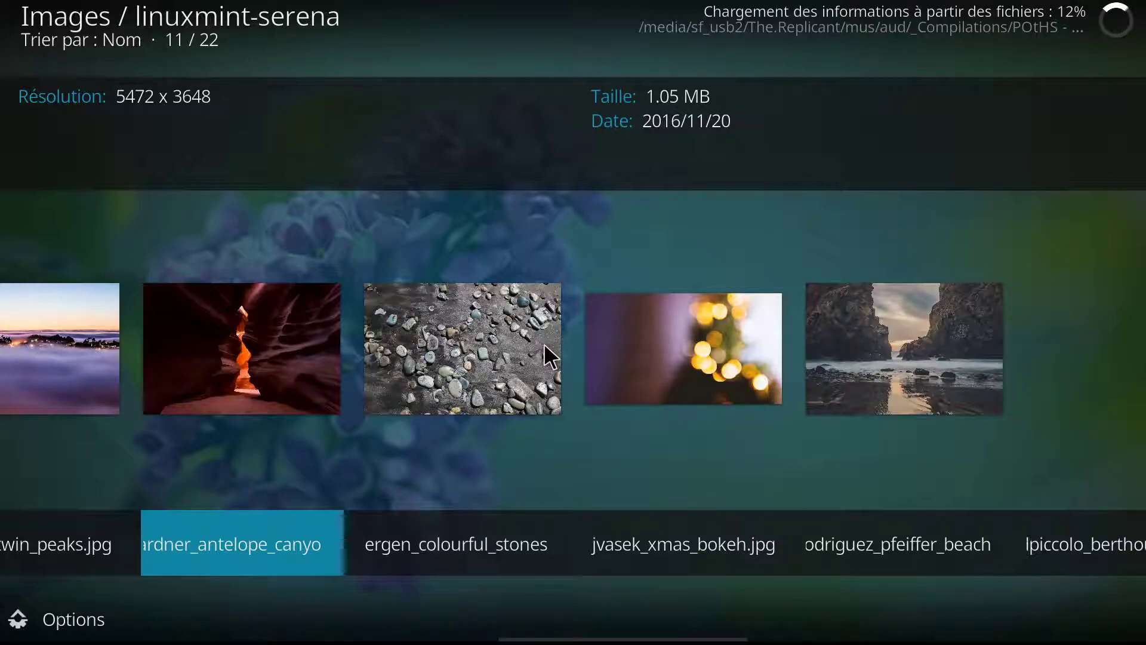
pyautogui.scroll(-5, 545, 345)
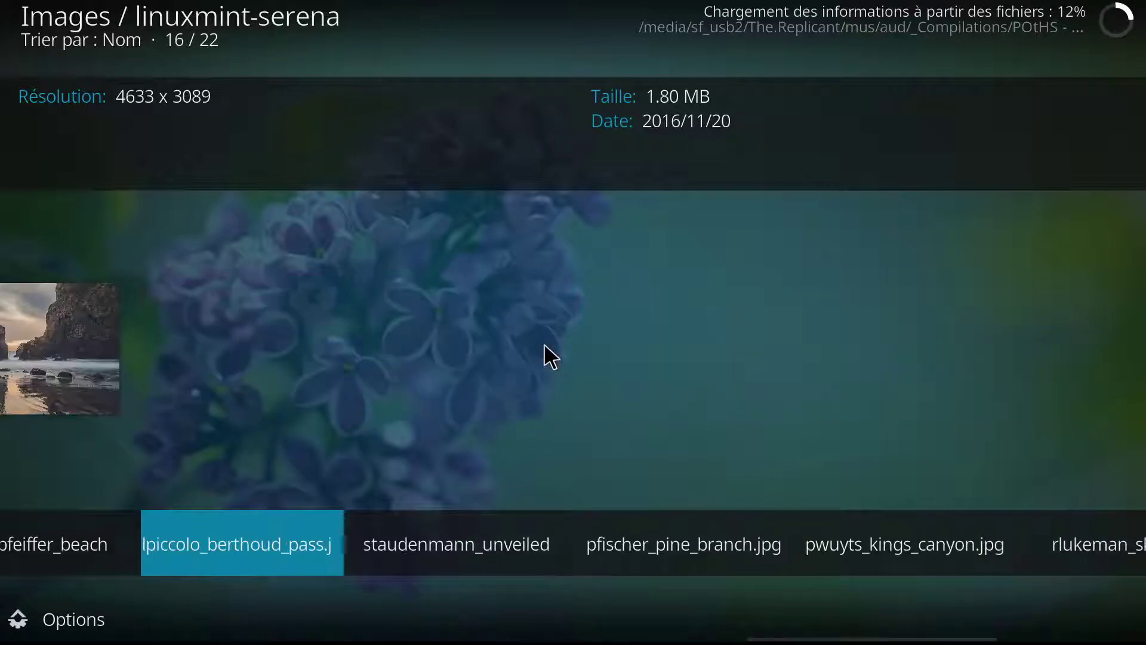
pyautogui.press('Return')
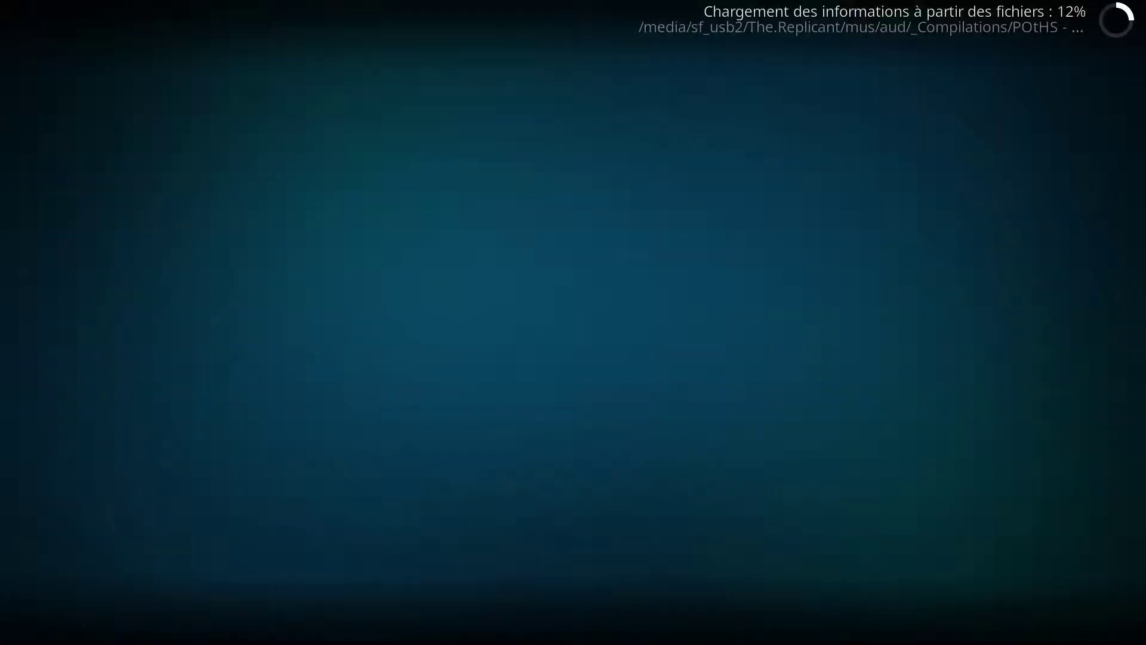